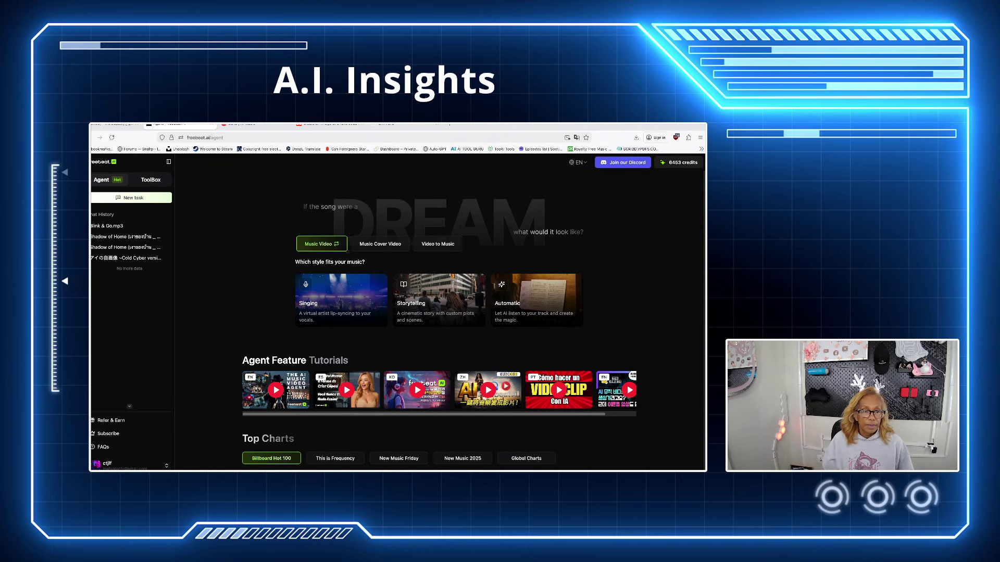
Open the AI Image Generator from the ToolBox's Images Apps tool list.
click(151, 179)
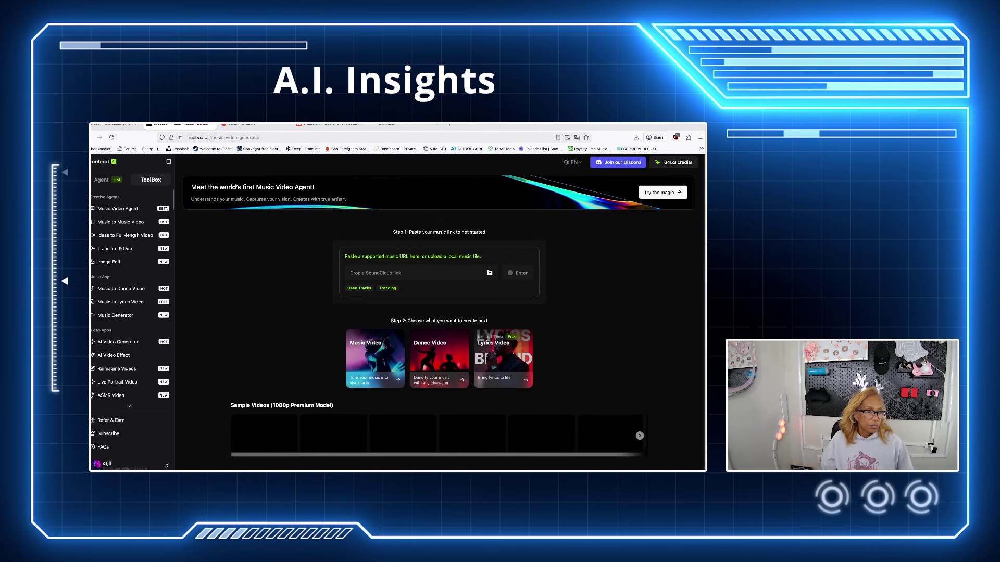
scroll(130, 302, down, 3)
scroll(130, 302, up, 3)
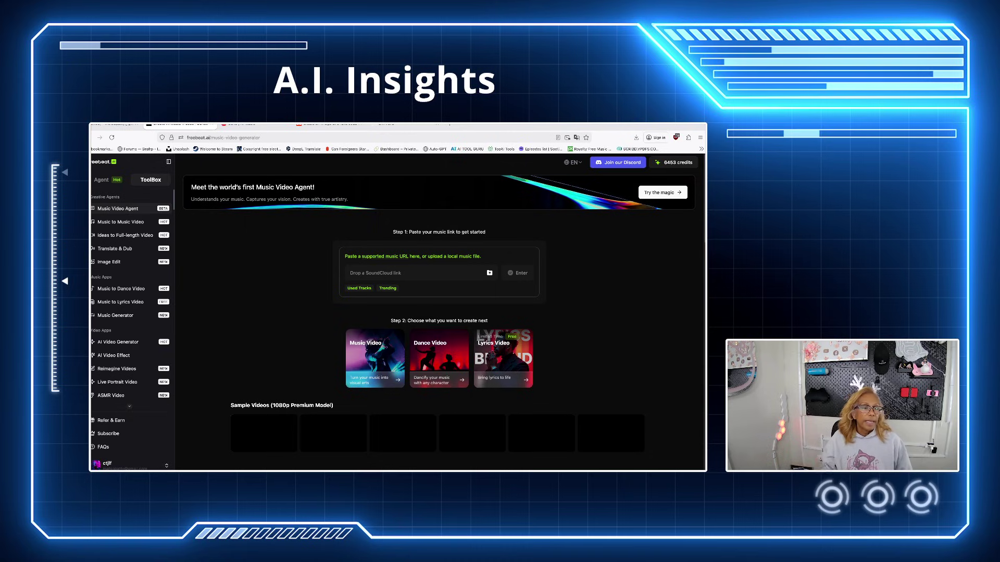
scroll(131, 344, down, 2)
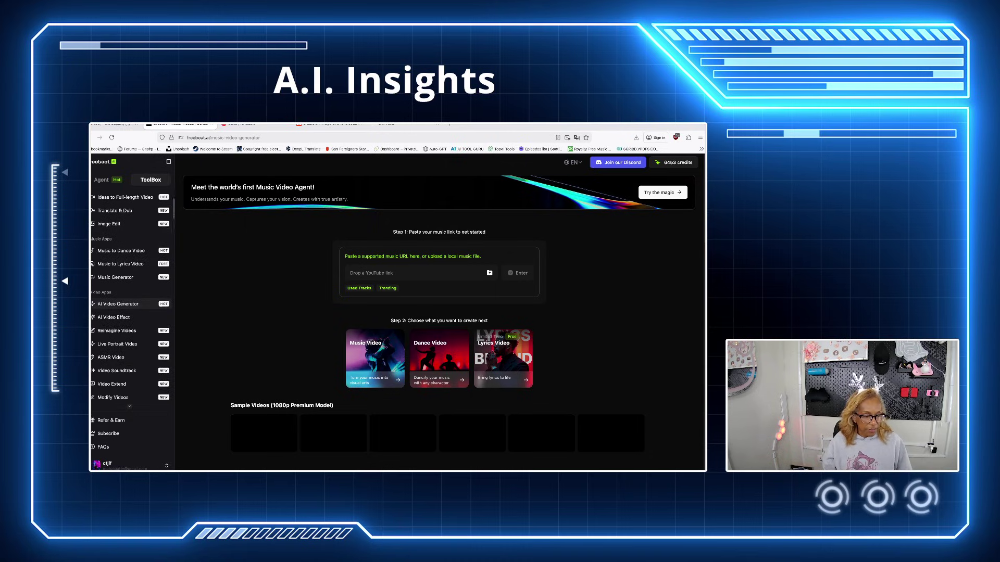
scroll(130, 343, down, 3)
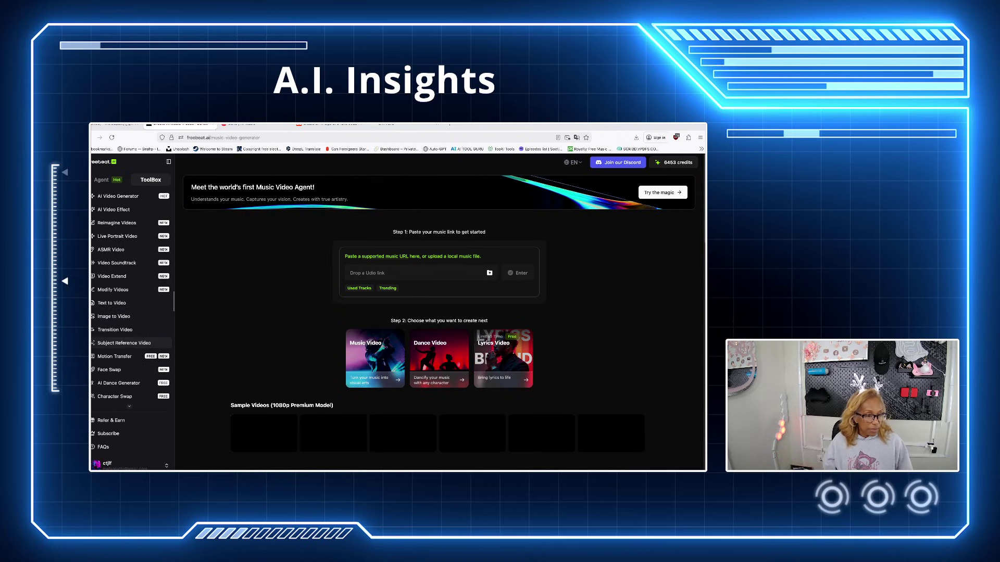
scroll(130, 313, down, 2)
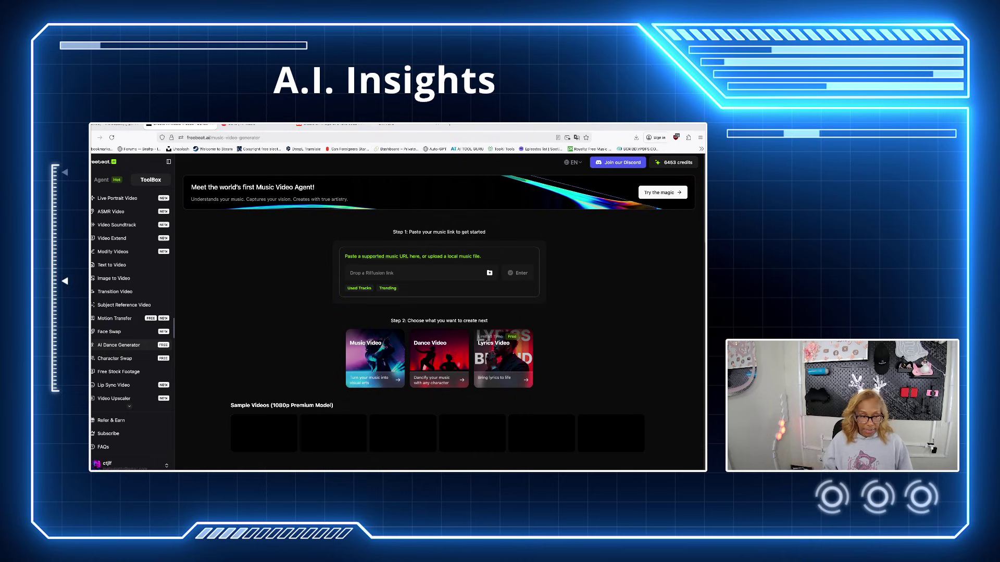
scroll(130, 341, down, 4)
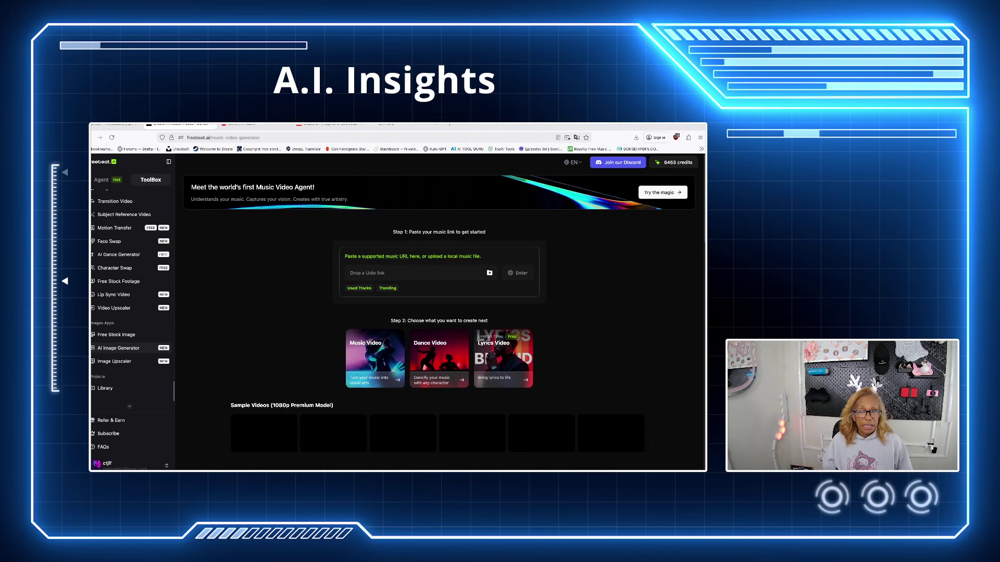
click(118, 348)
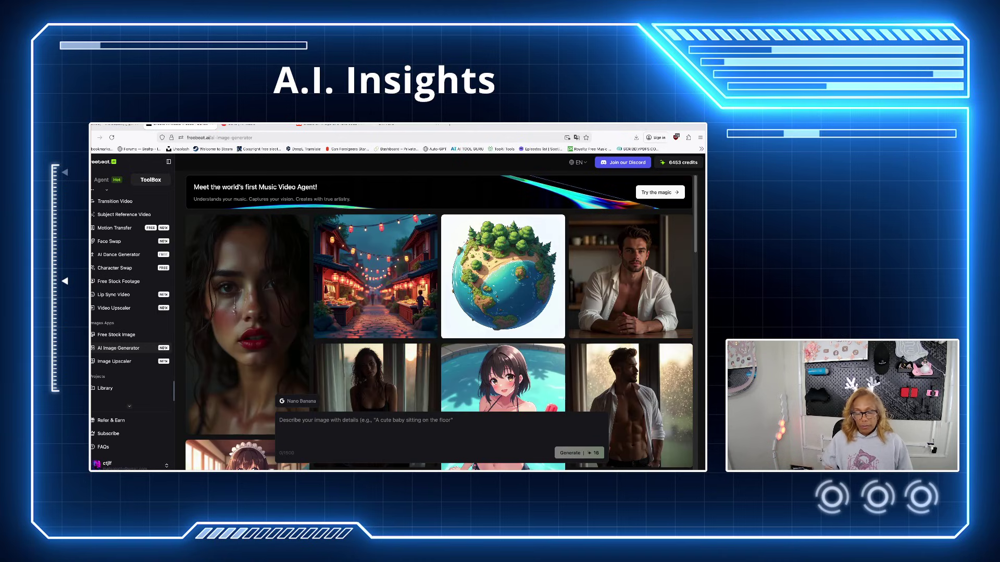
Paste the extreme macro blue dragon scales prompt into the image box and submit it.
click(280, 420)
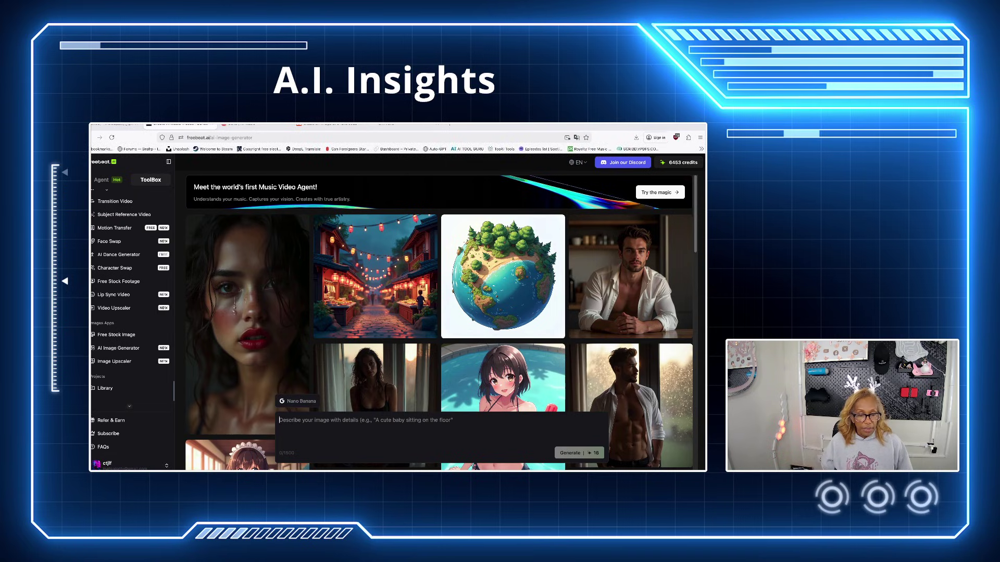
text(Extreme macro close-up of blue dragon scales, sapphire and steel-blue hues, intricate scale patterns, natural wear and texture, soft highlights along edges, shallow depth of field, cinematic fantasy lighting, ultra-detailed, realistic fantasy style, no text)
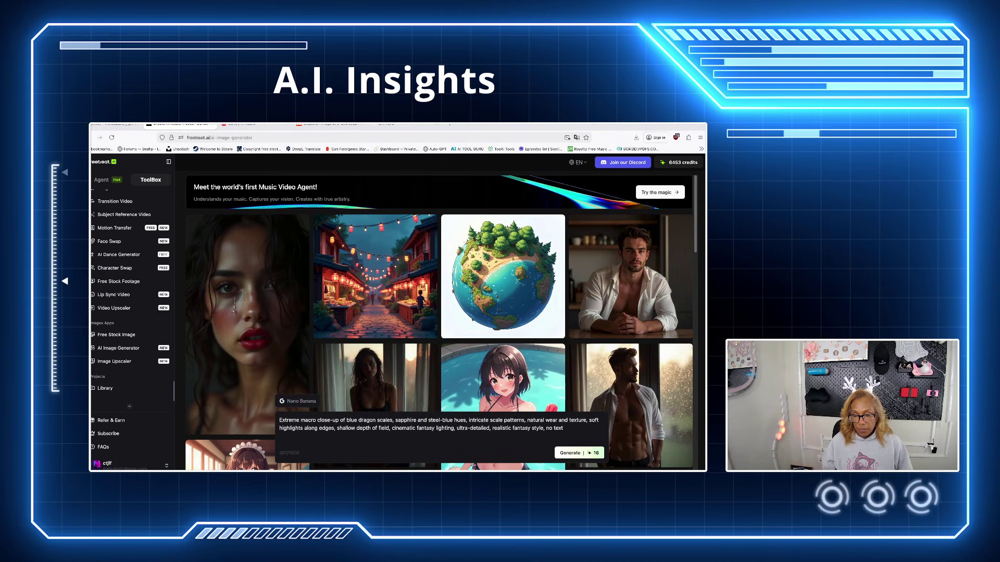
key(Return)
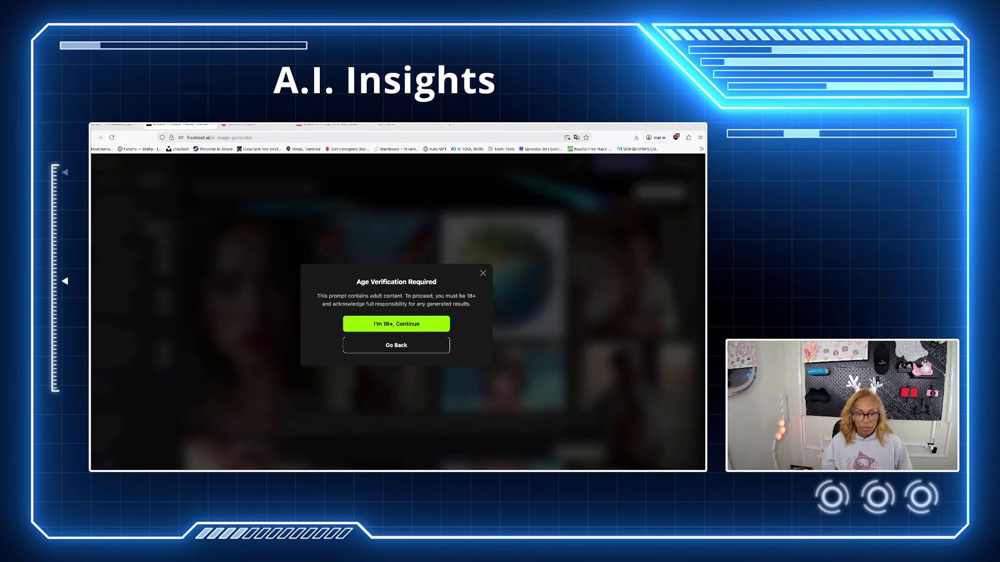
Confirm 18+ age verification so the blue dragon scales image generates into Images.
key(Return)
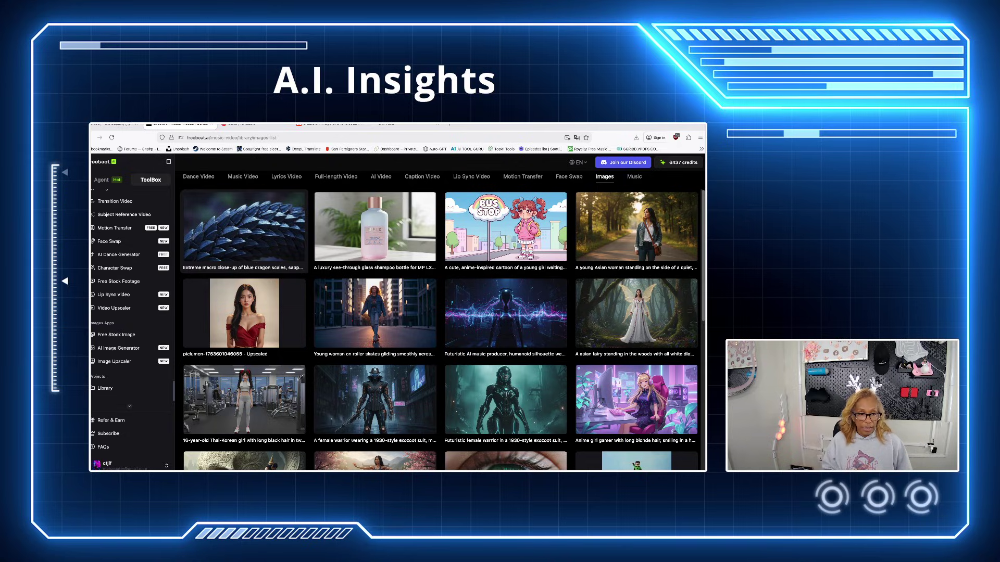
click(244, 226)
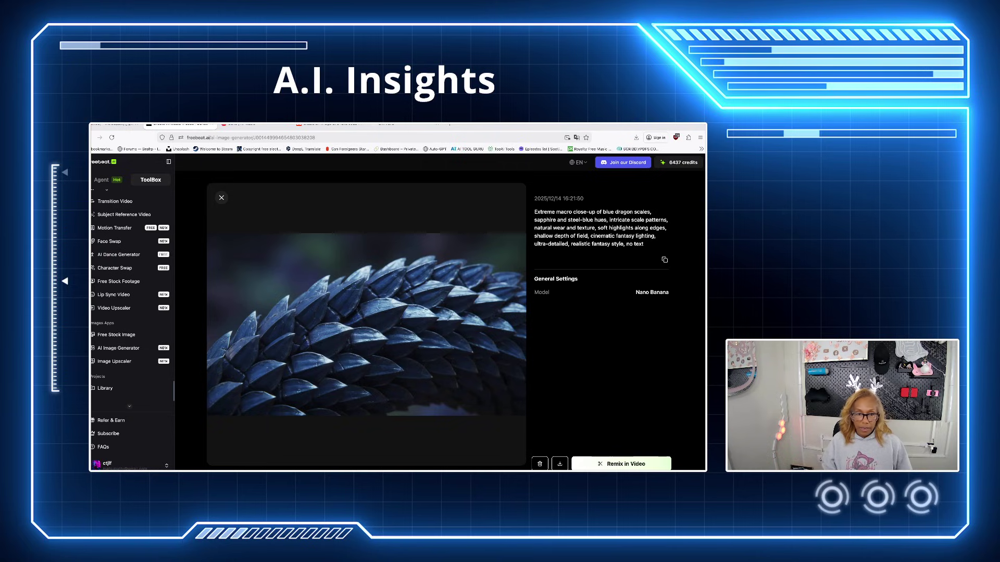
key(Escape)
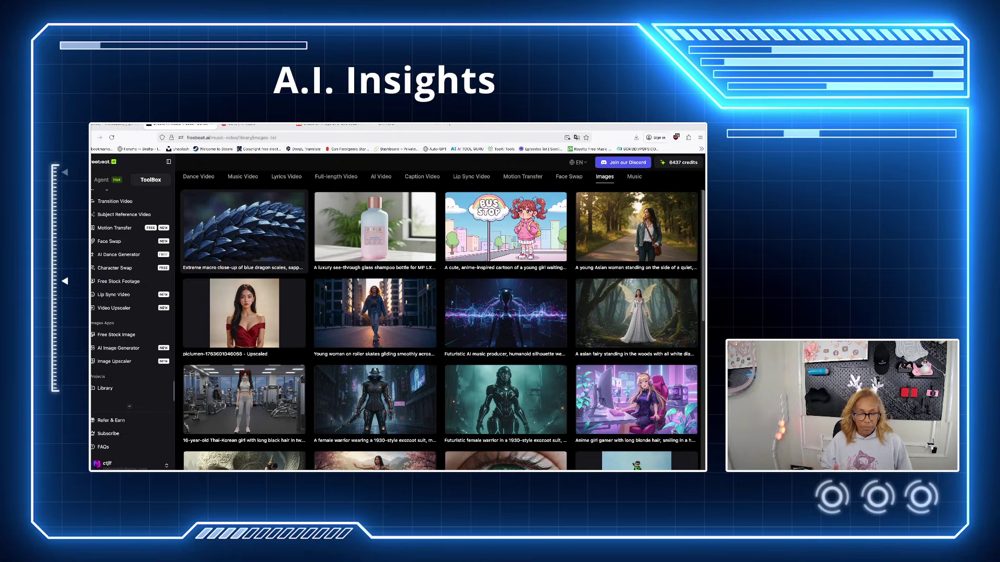
click(244, 226)
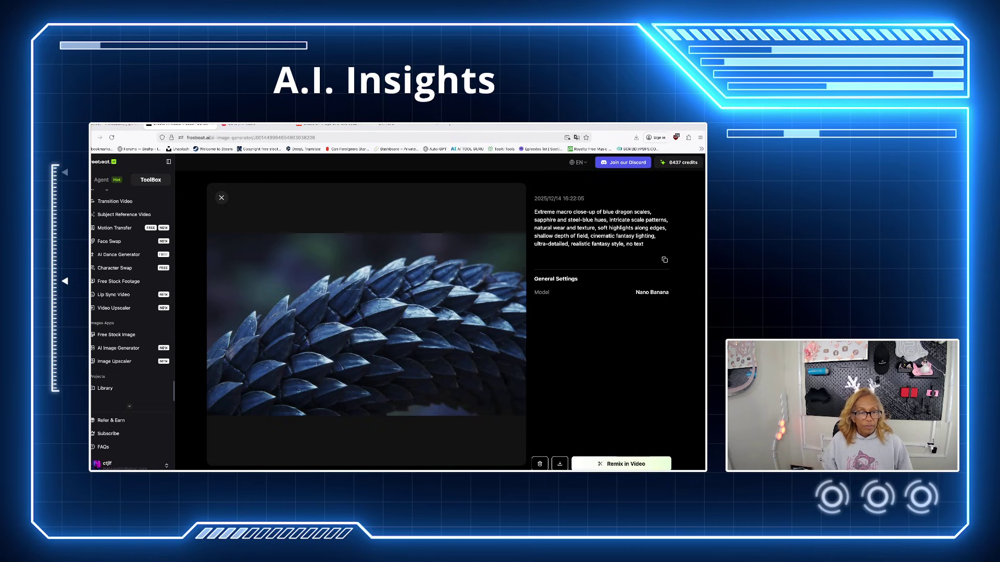
key(Escape)
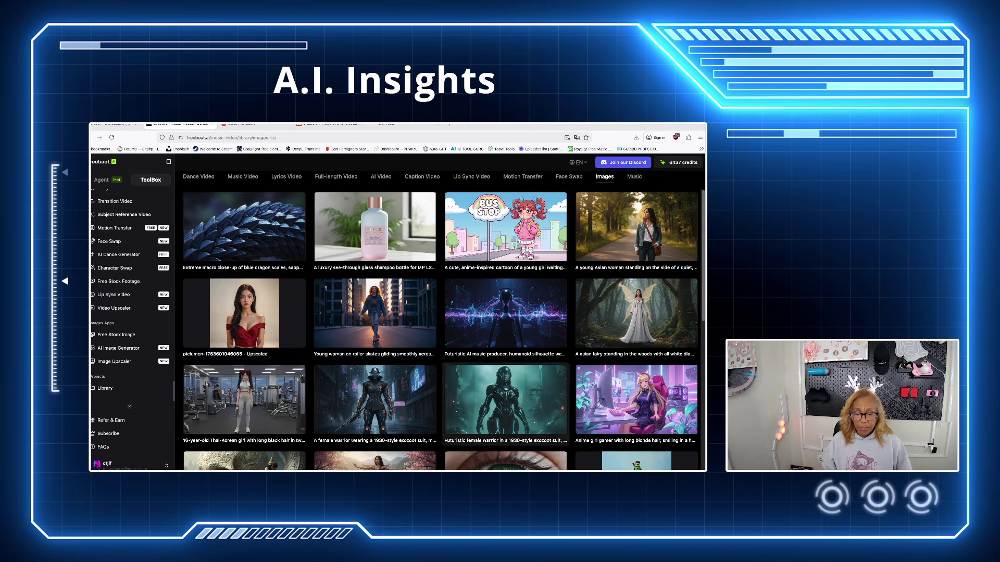
scroll(505, 365, down, 3)
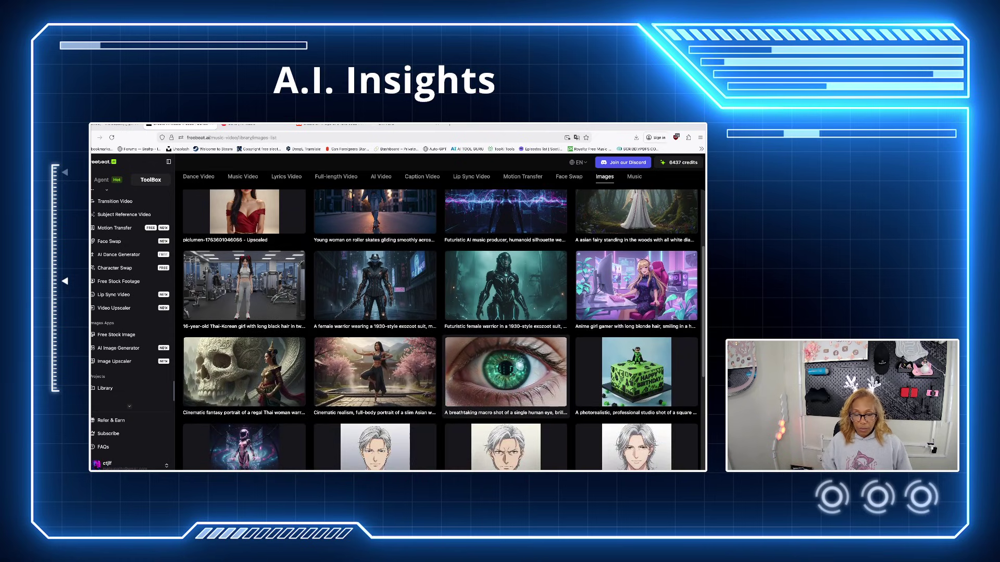
scroll(505, 375, down, 2)
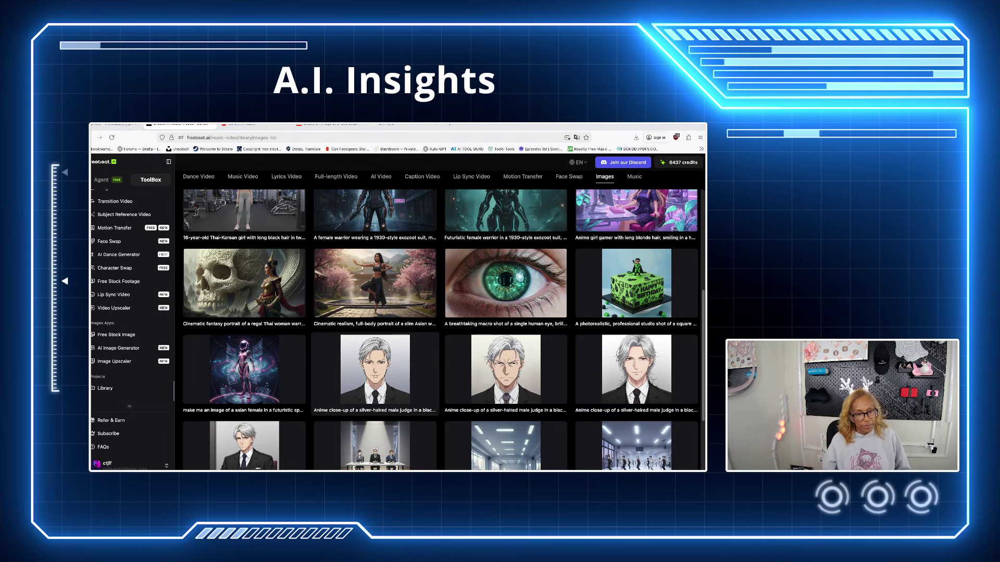
scroll(444, 330, up, 1)
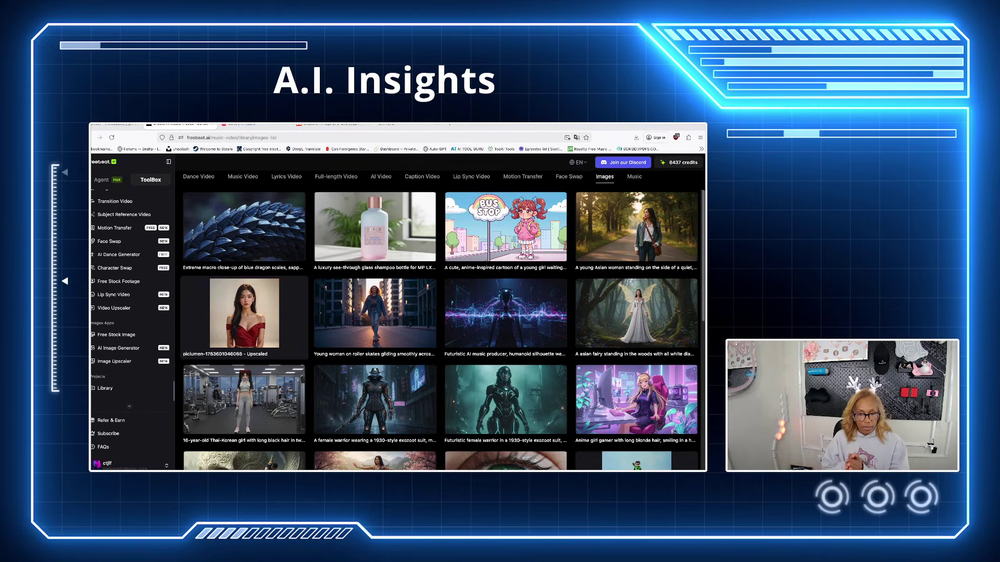
click(244, 313)
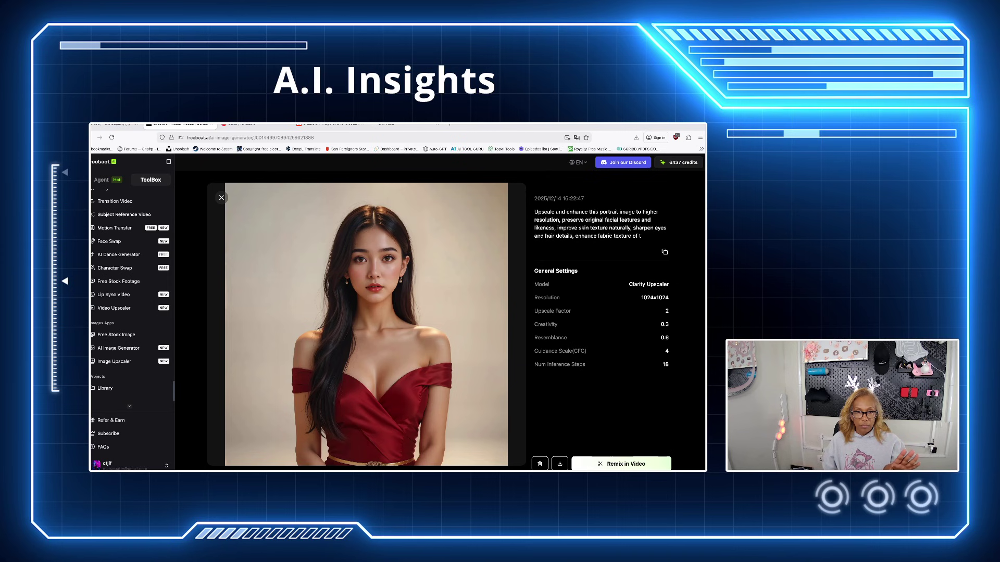
key(Escape)
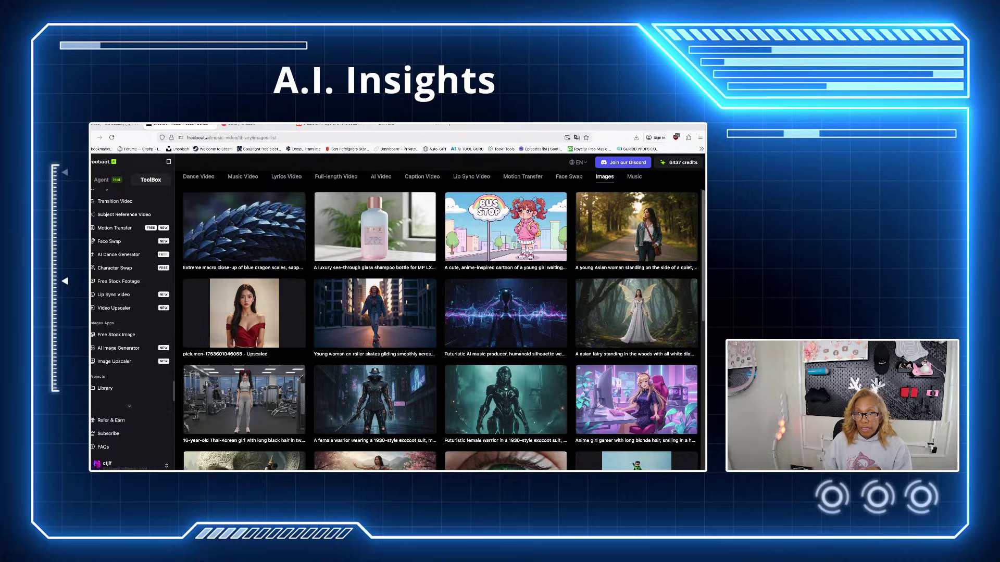
Browse the Music, Music Video, Lyrics, Full-length, Motion Transfer and Dance Video tabs, then return to Agent.
click(634, 177)
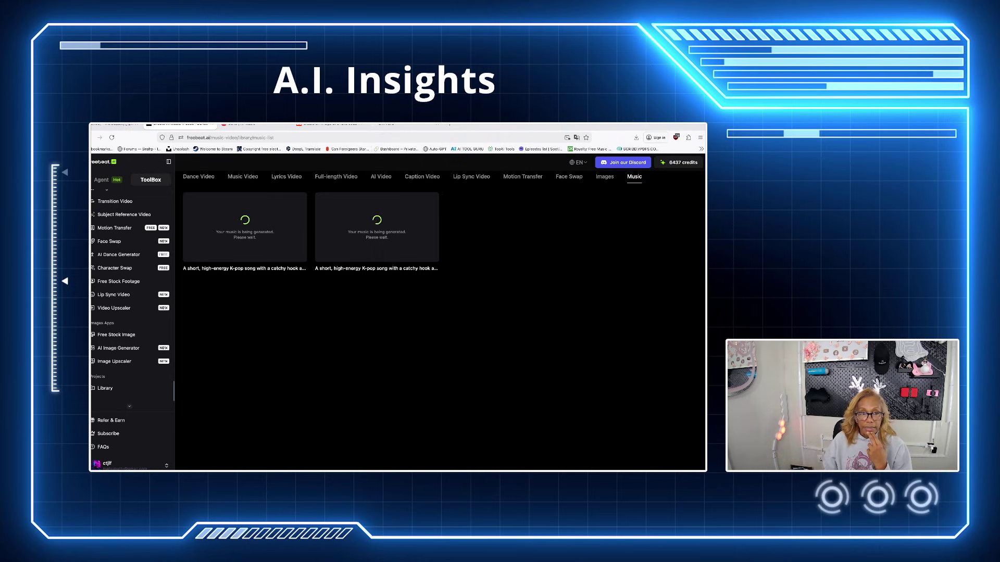
click(242, 177)
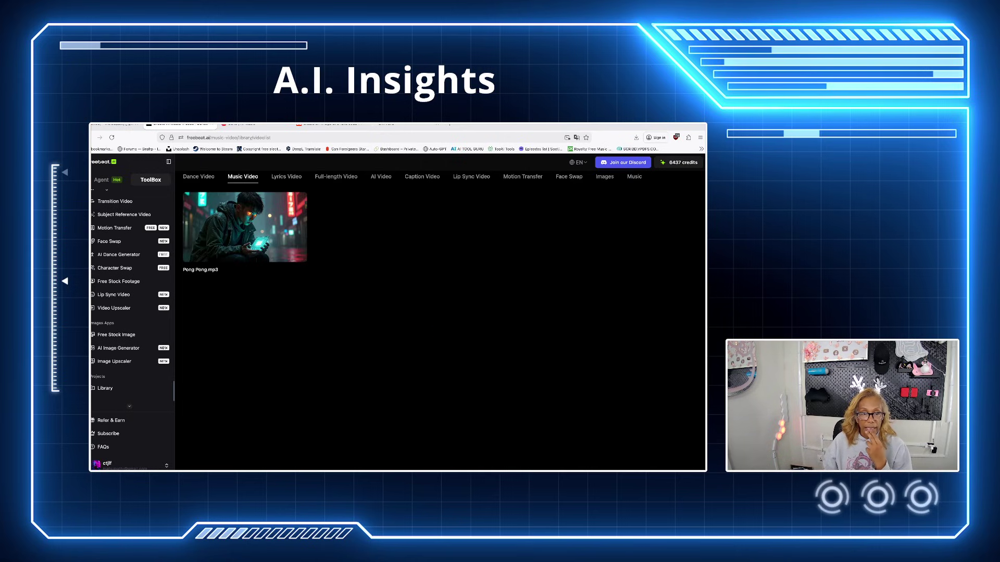
click(287, 176)
click(335, 177)
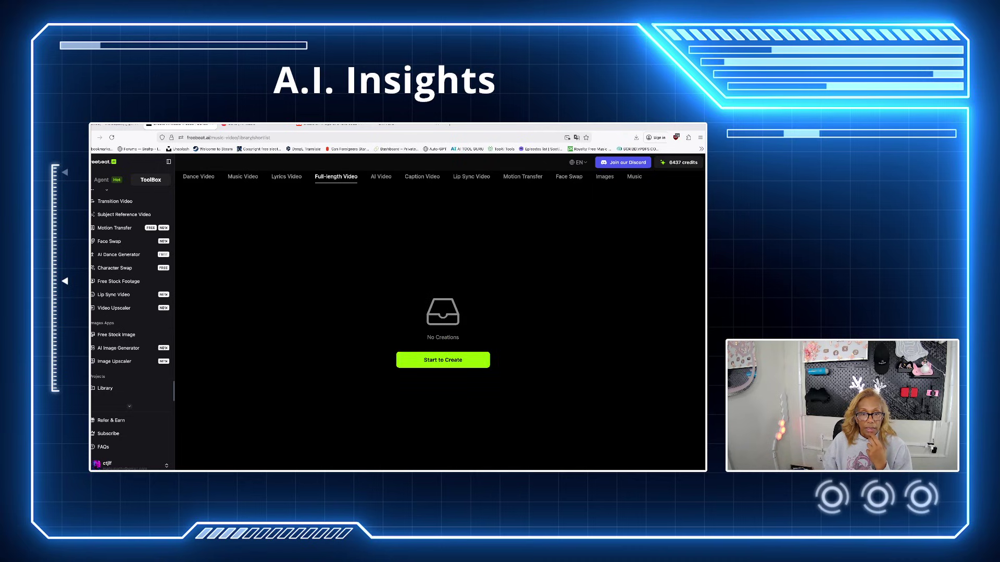
click(522, 177)
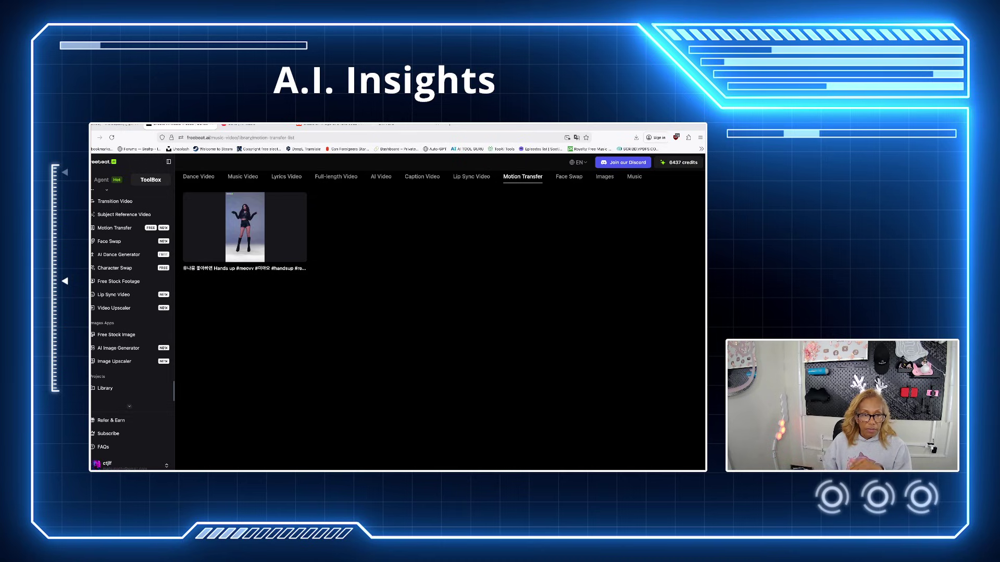
click(198, 176)
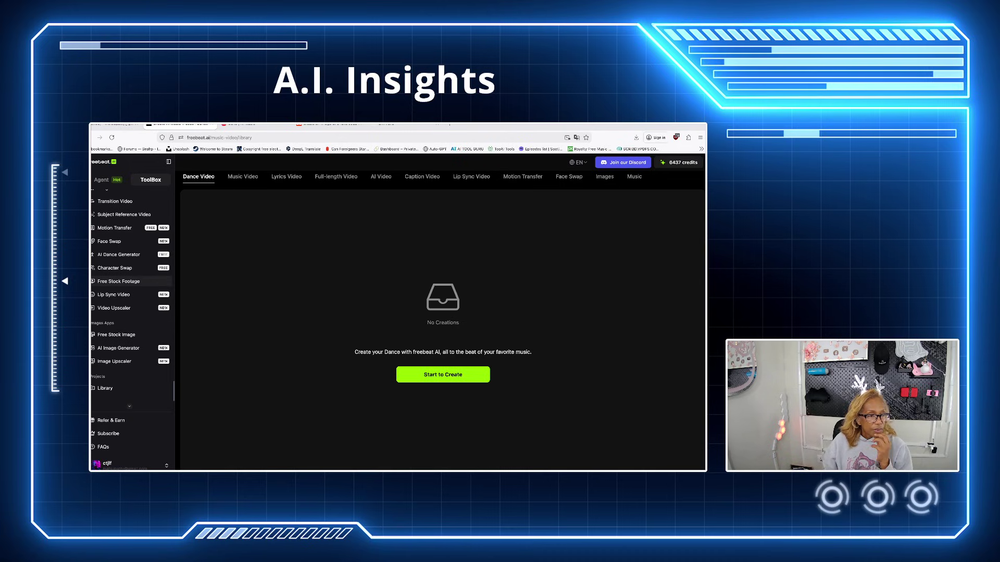
scroll(130, 297, up, 5)
click(101, 180)
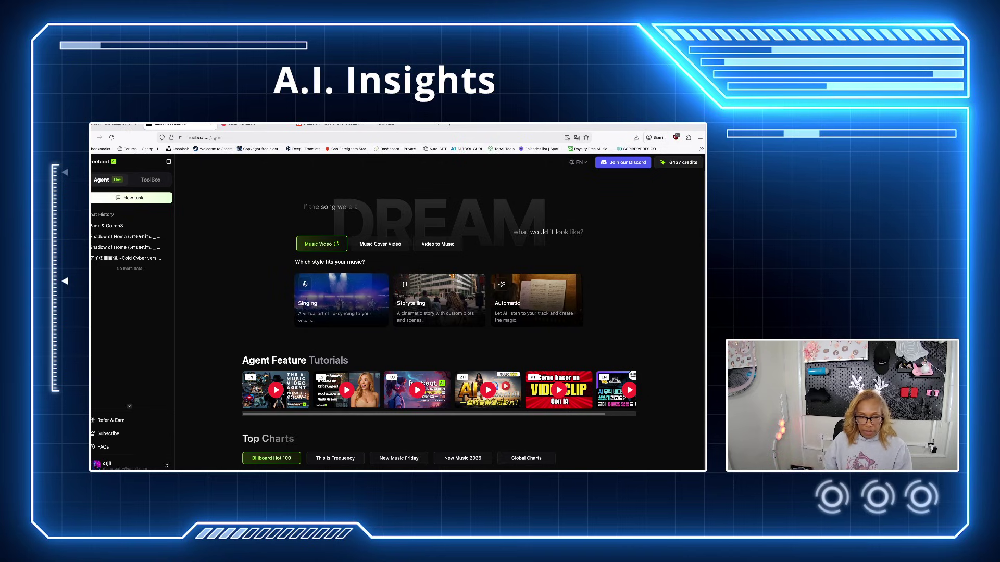
Pick the Singing style, dismiss the music track chooser, and go to the ToolBox music video generator.
click(341, 299)
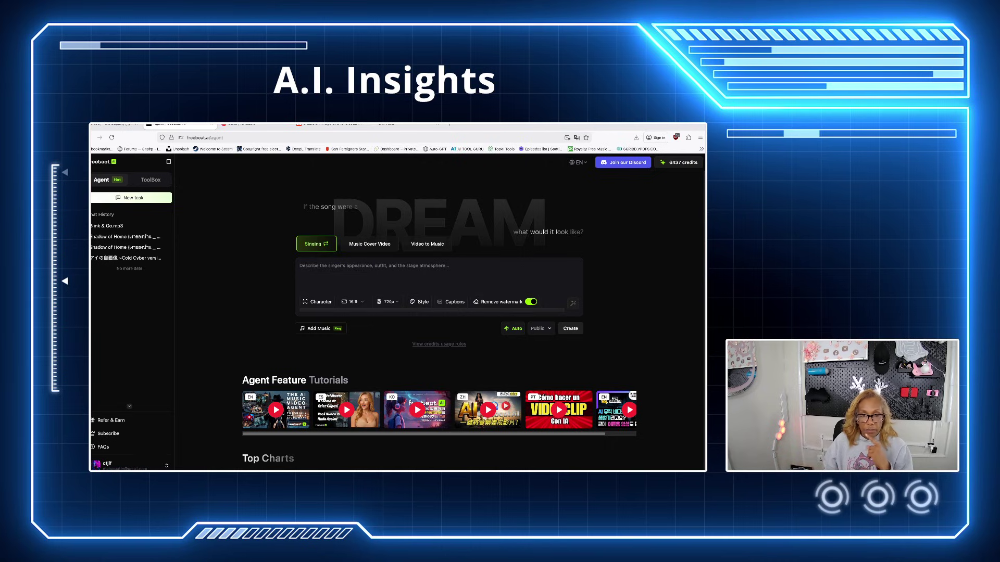
click(321, 329)
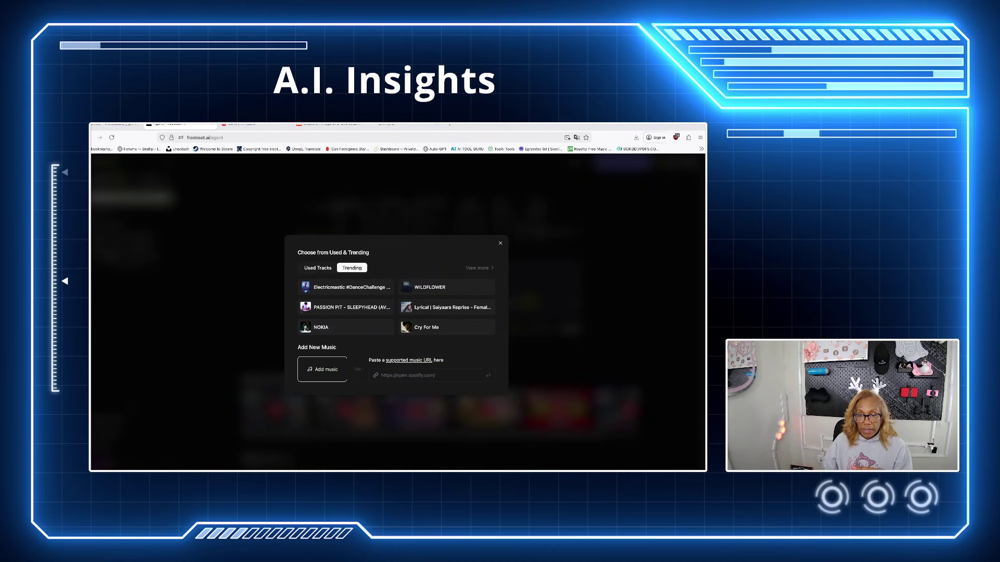
key(Escape)
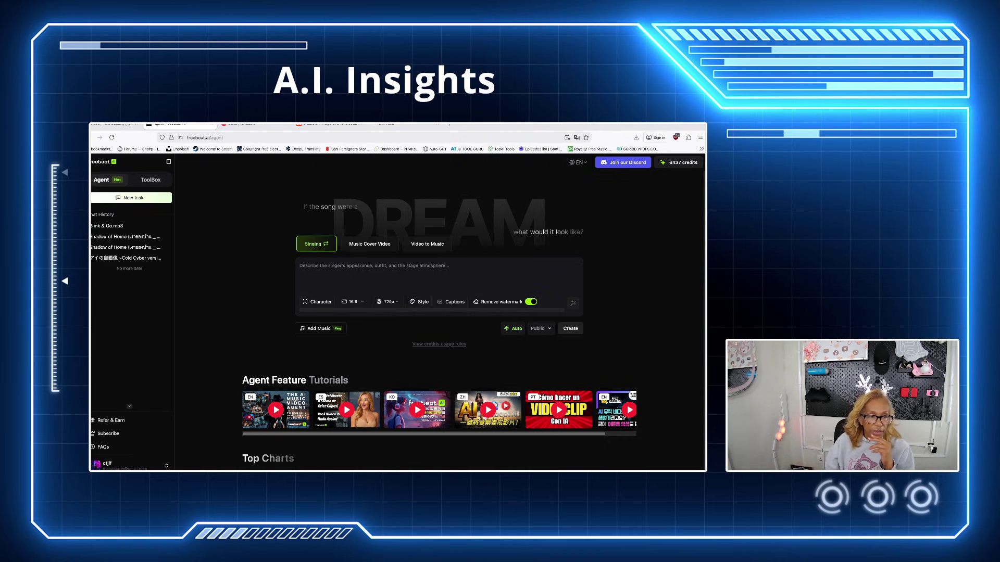
click(151, 179)
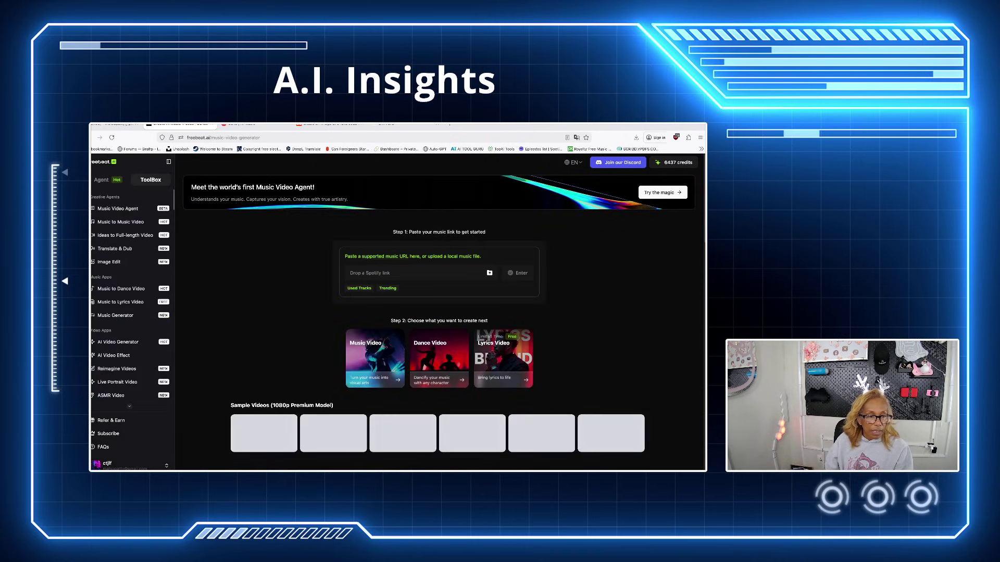
Play the roller-skating woman clip from the library's AI Video tab, then close it.
scroll(130, 297, down, 5)
scroll(130, 313, down, 3)
click(105, 390)
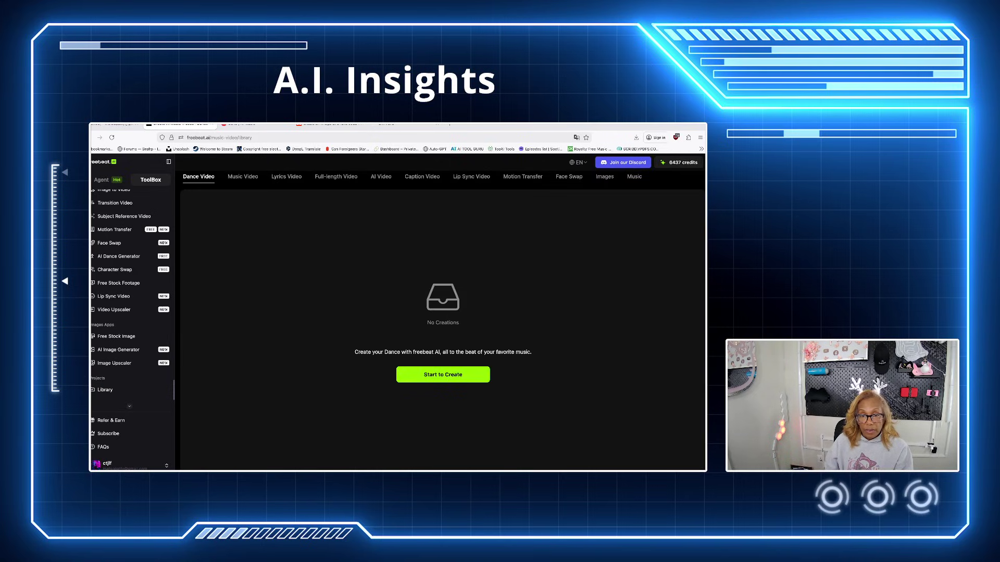
click(381, 176)
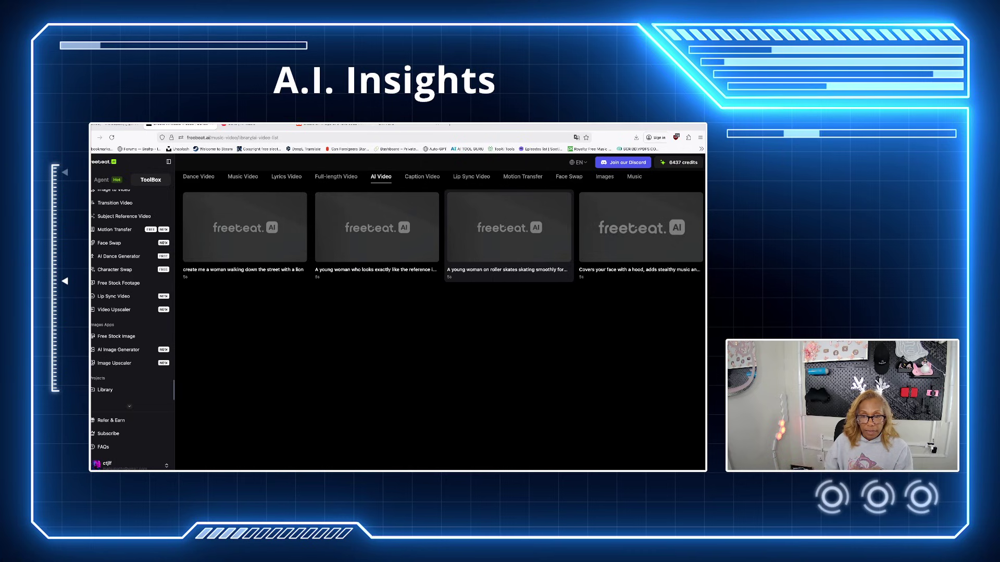
click(508, 229)
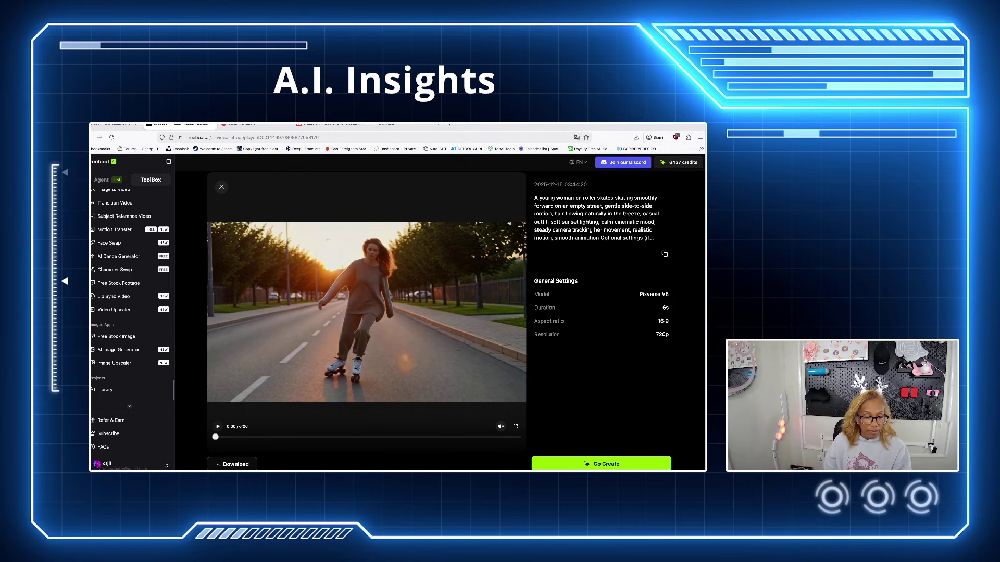
key(space)
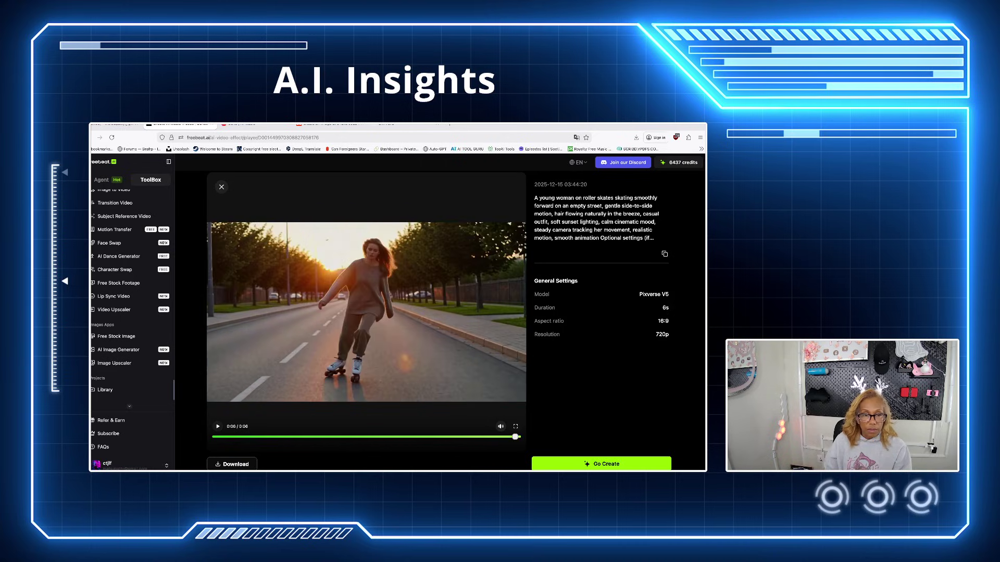
key(Escape)
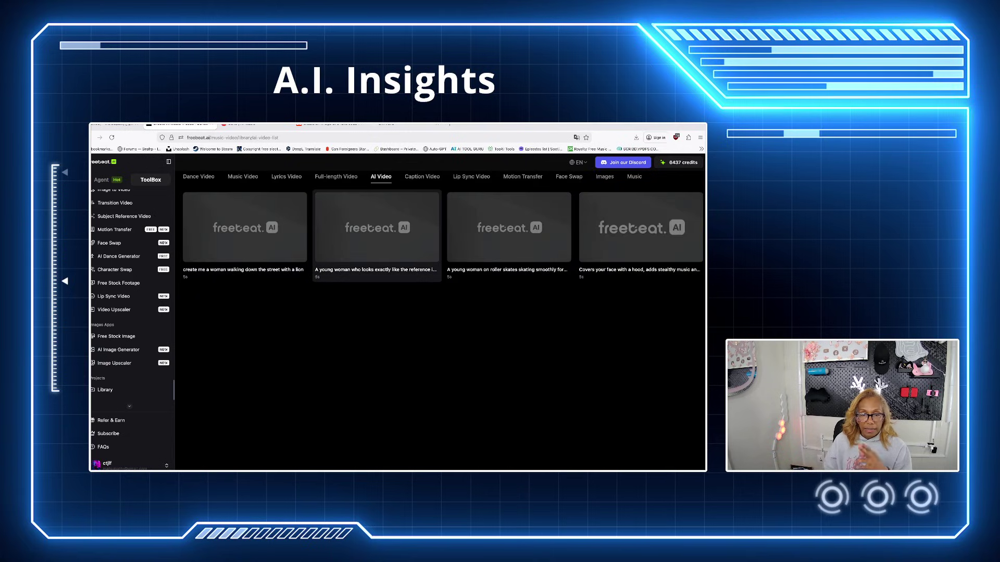
Open the red-dress woman clip, play the woman-with-lion clip, then go to AI Image Generator.
click(377, 229)
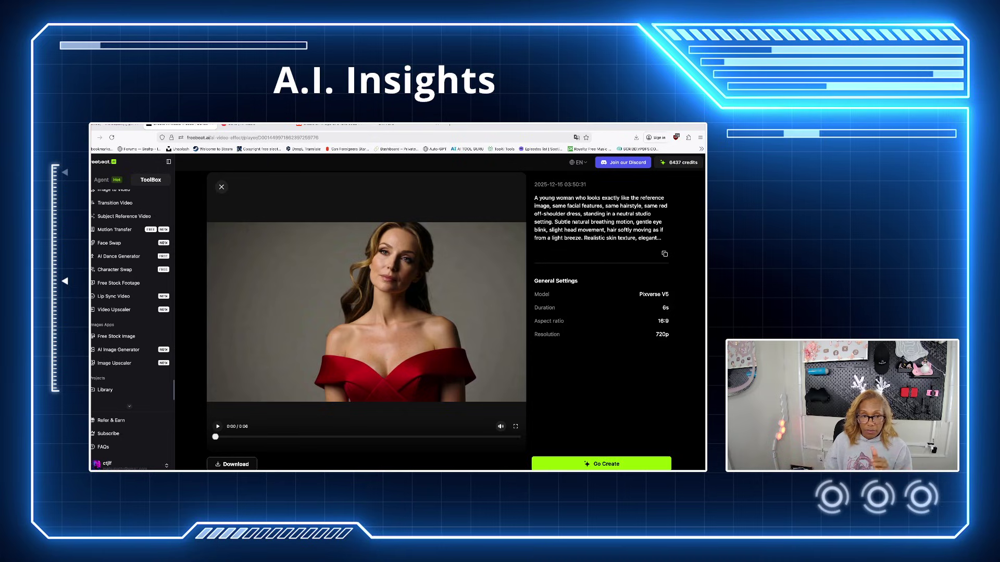
key(Escape)
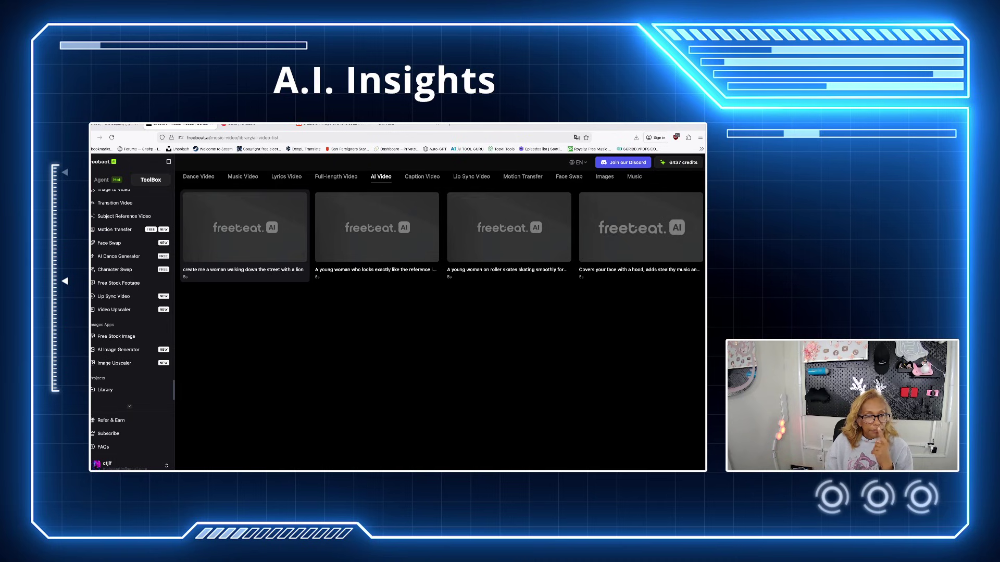
click(244, 229)
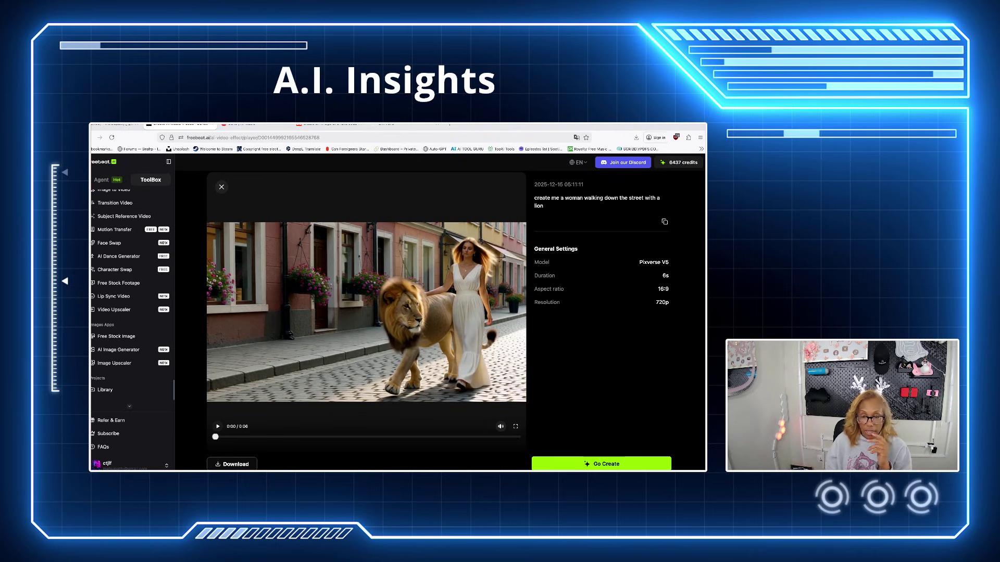
key(space)
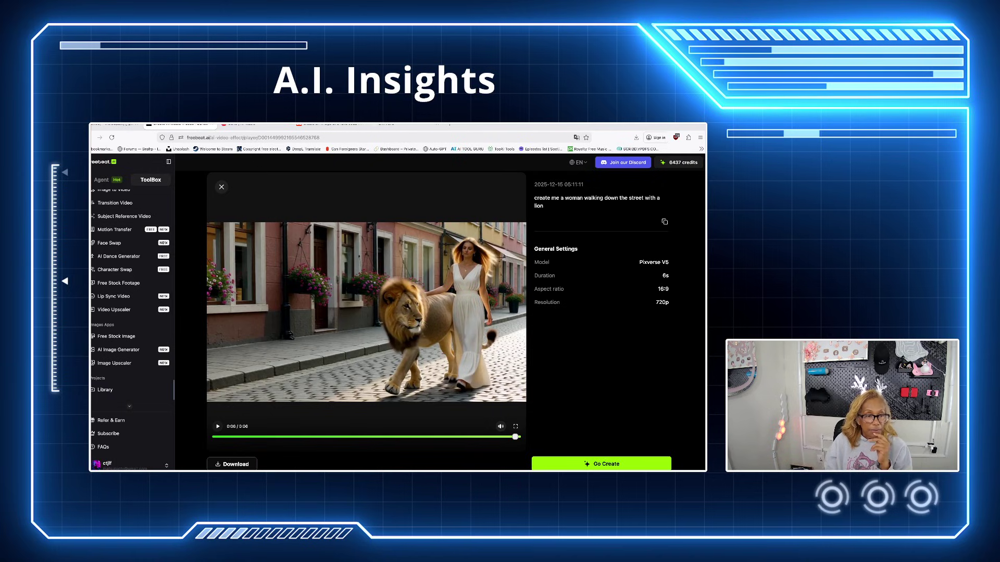
key(Escape)
click(118, 349)
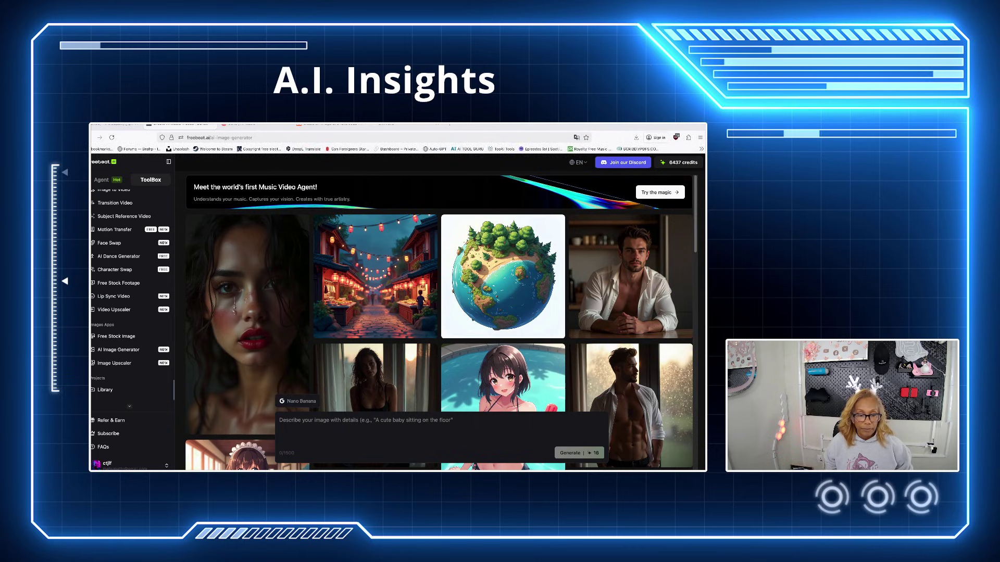
Paste the lone wolf on a misty mountain ridge prompt into the image description.
text(Lone wolf standing on the edge of a high mountain ridge, strong silhouette against the sky, thick fur moving slightly in the wind, alert posture and focused gaze, vast mountain landscape below with mist and clouds, cool blue and gray tones, dramatic natural lighting, cinematic atmosphere, epic scale, high detail, realistic style, no text)
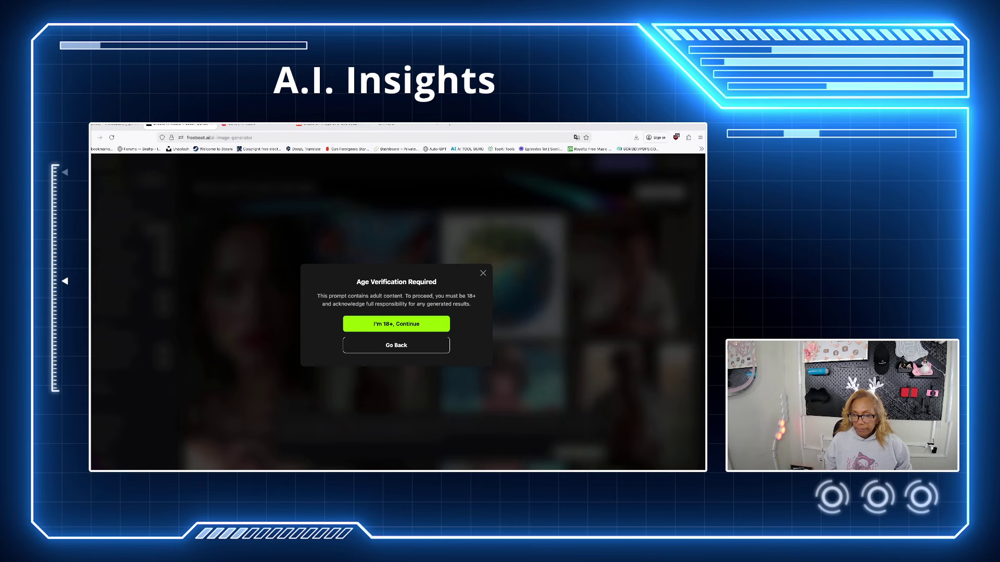
Confirm the 18+ age check and wait in the Images library for the lone wolf image.
key(Return)
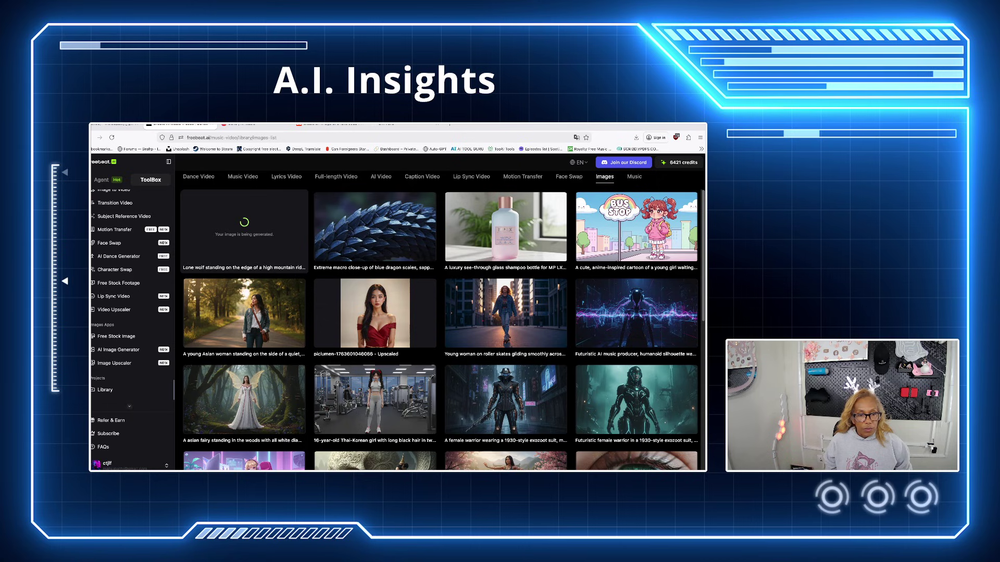
scroll(443, 330, down, 2)
scroll(442, 330, down, 3)
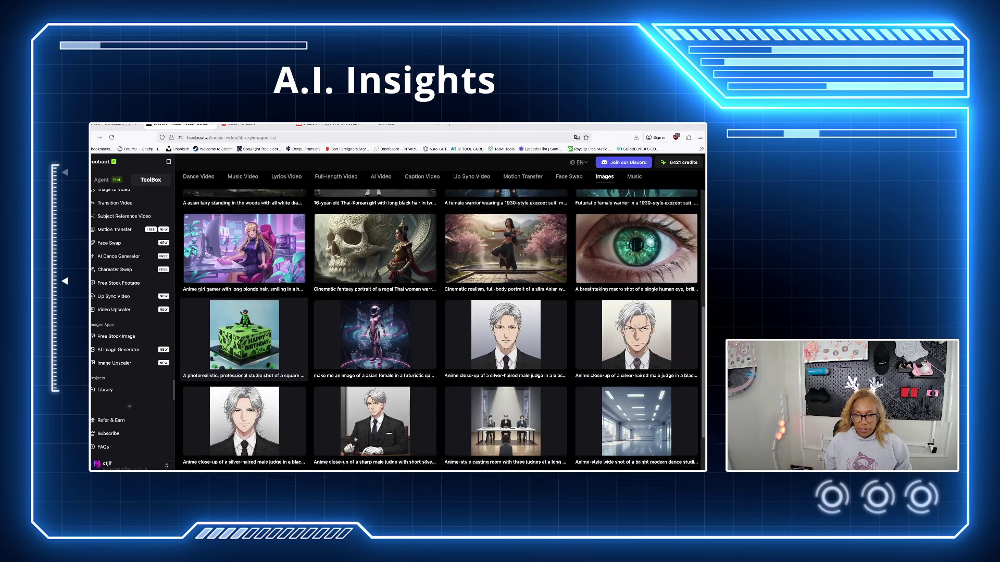
scroll(442, 330, up, 2)
scroll(442, 330, up, 1)
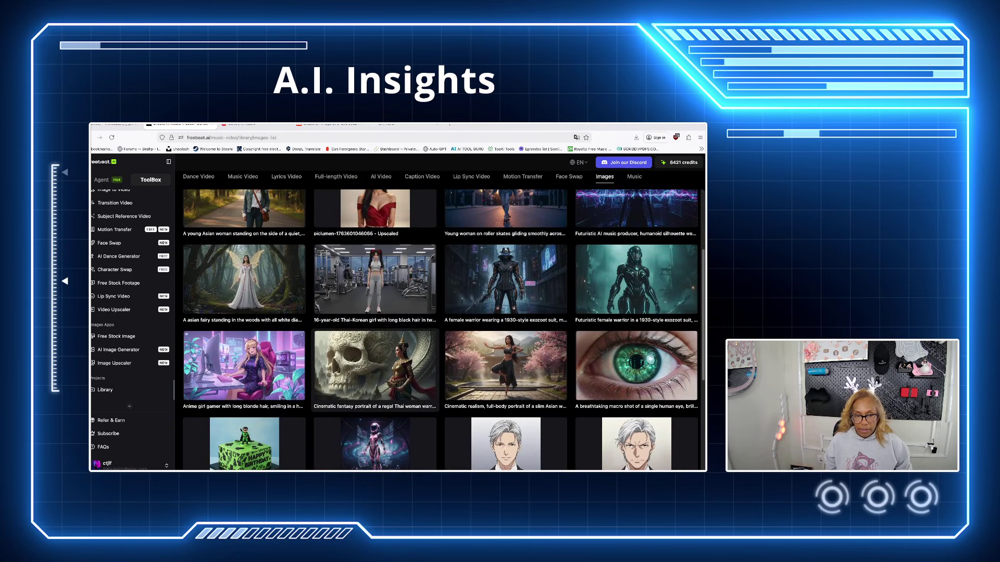
scroll(443, 330, down, 2)
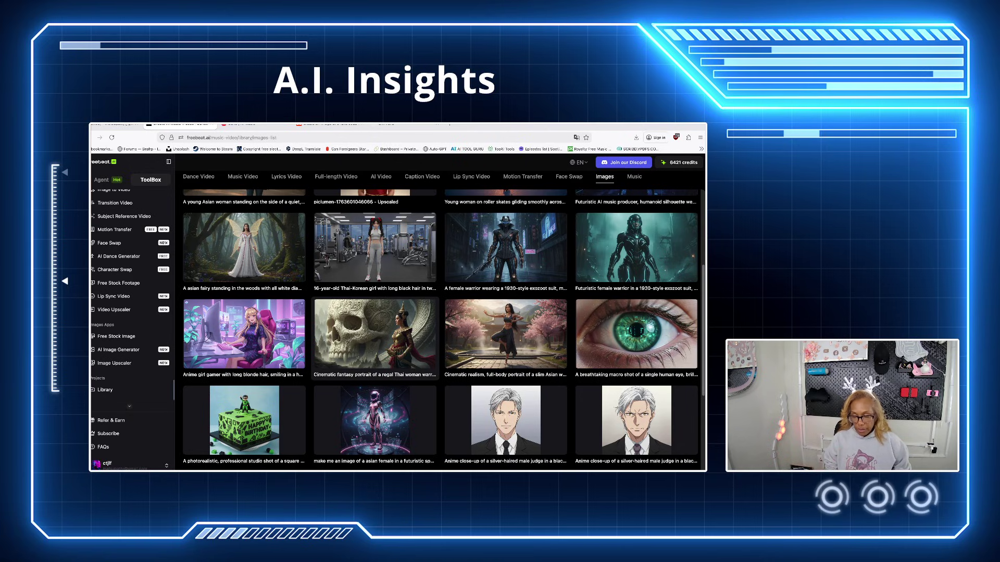
scroll(375, 339, down, 3)
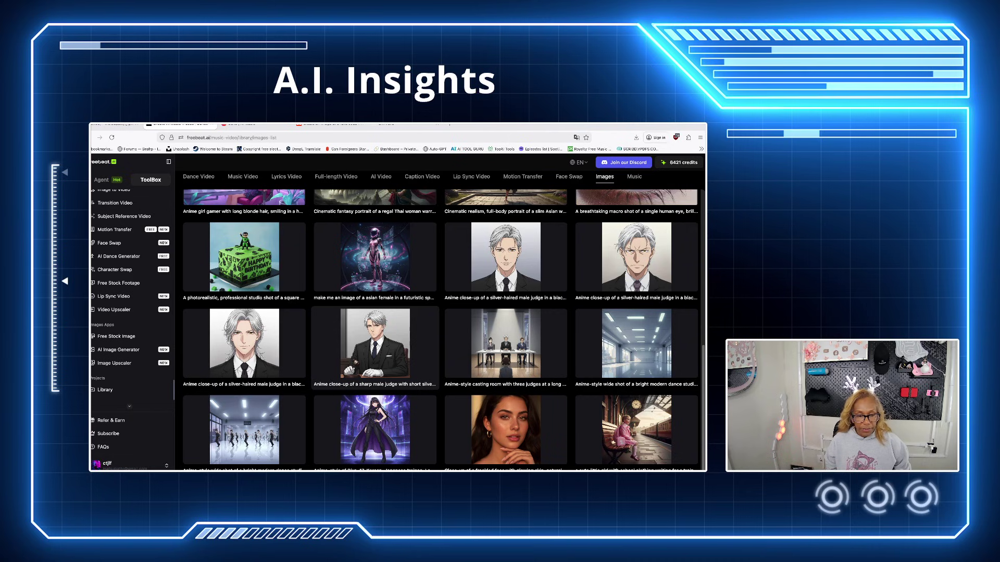
scroll(375, 334, up, 6)
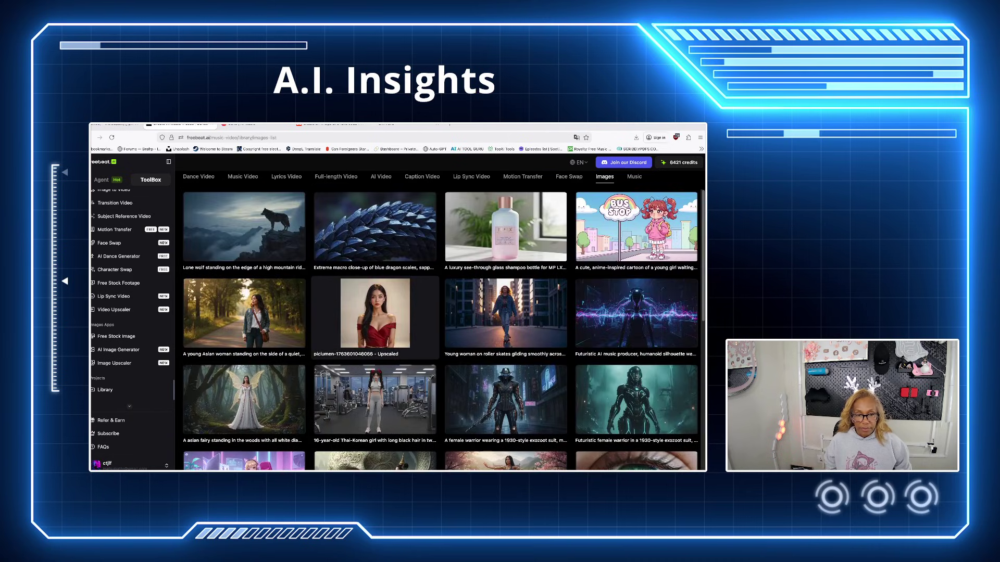
Load the lone wolf image into the AI Video Generator with Remix in Video.
click(244, 229)
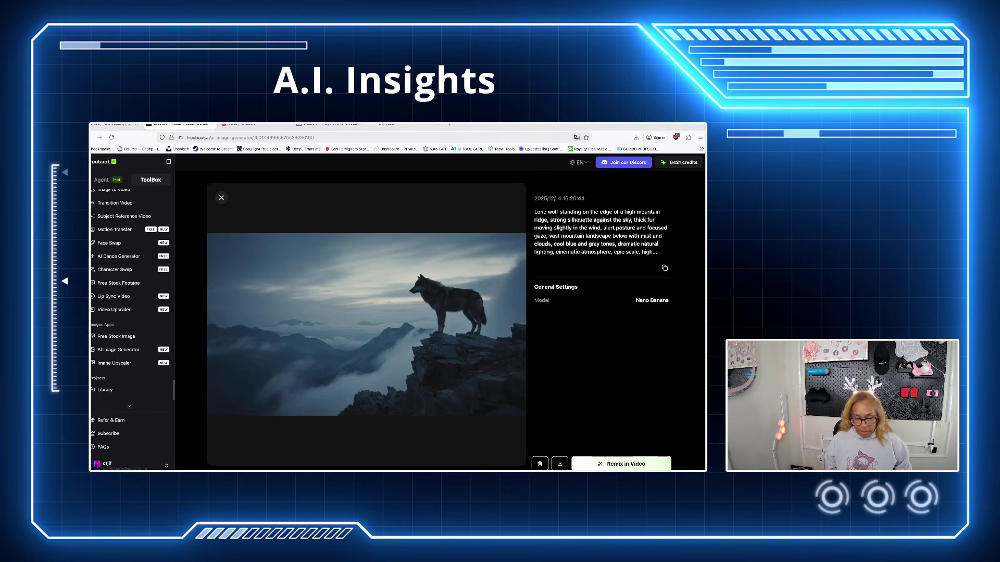
click(621, 463)
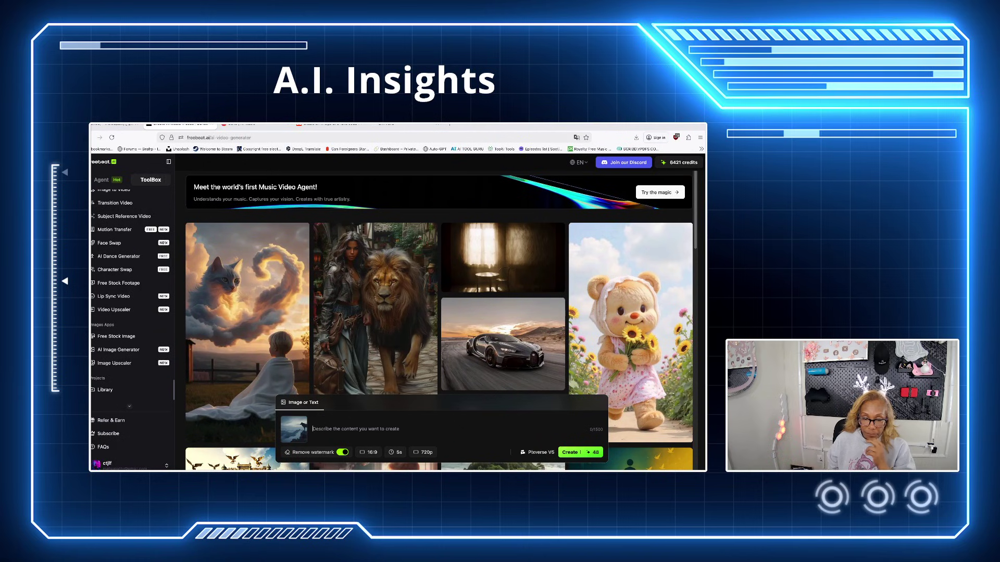
Paste the lone-wolf prompt and add the motion line 'the lone wolf looks at the camera and t'.
text(Lone wolf standing on the edge of a high mountain ridge, strong silhouette against the sky, thick fur moving slightly in the wind, alert posture and focused gaze, vast mountain landscape below with mist and clouds, cool blue and gray tones, dramatic natural lighting, cinematic atmosphere, epic scale, high detail, realistic style, no text)
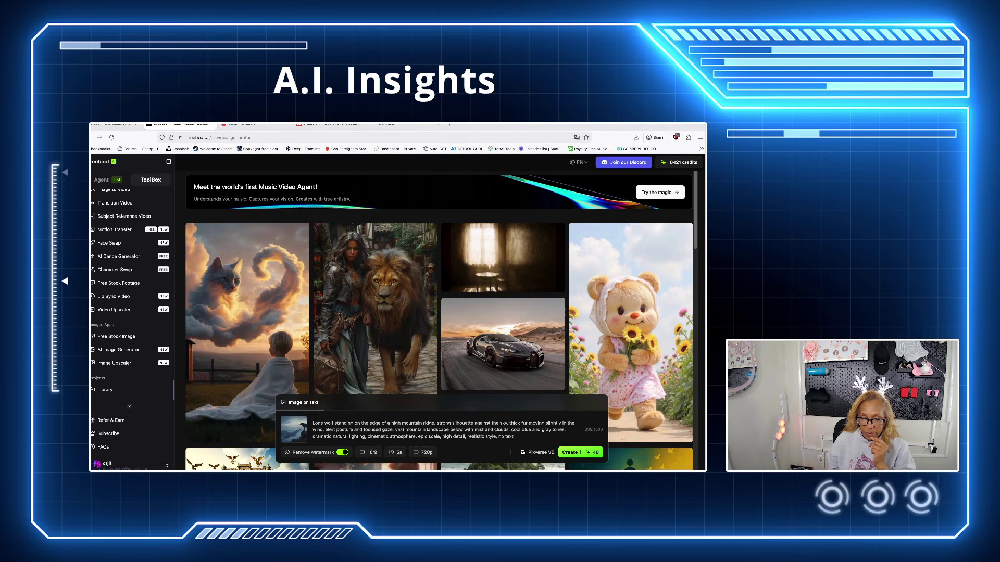
mouse_move(513, 436)
mouse_down()
mouse_move(313, 423)
mouse_move(514, 436)
mouse_up()
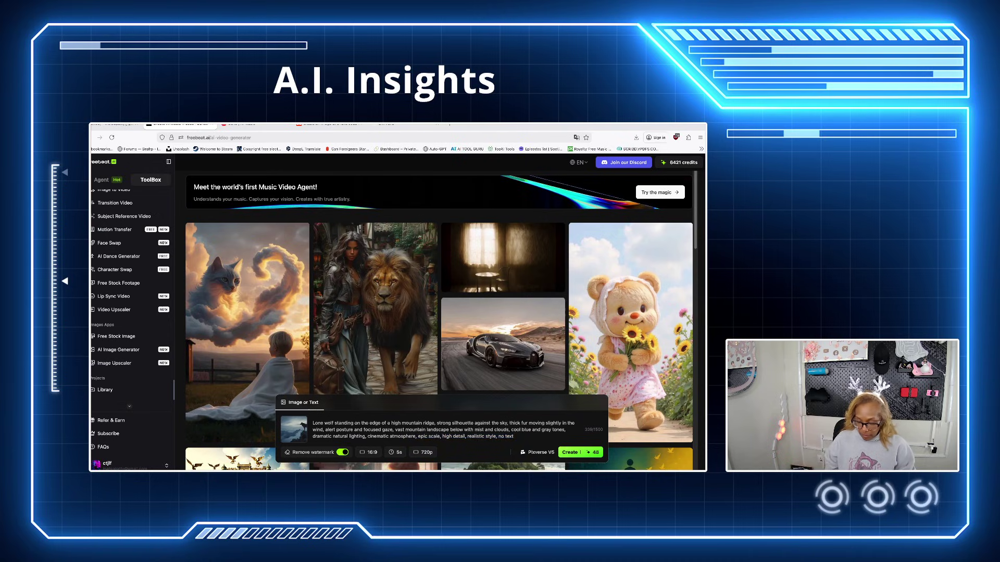
key(BackSpace)
key(BackSpace)
text(t)
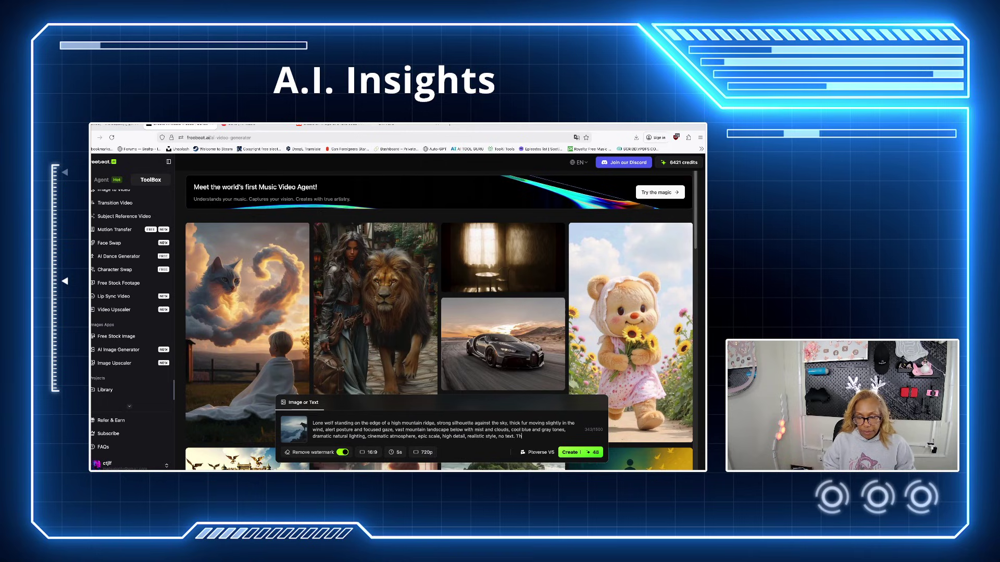
text(he lone w)
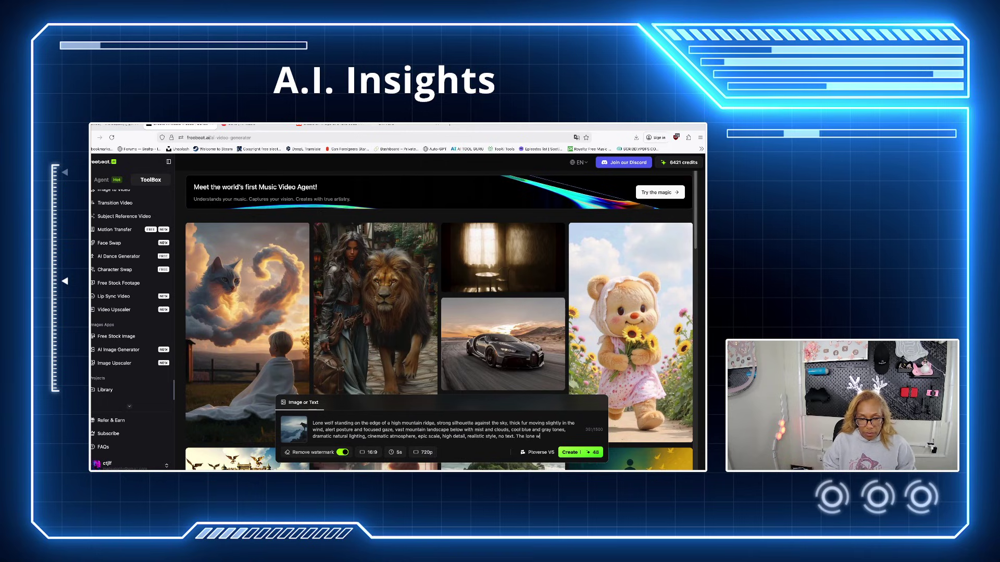
text(ol)
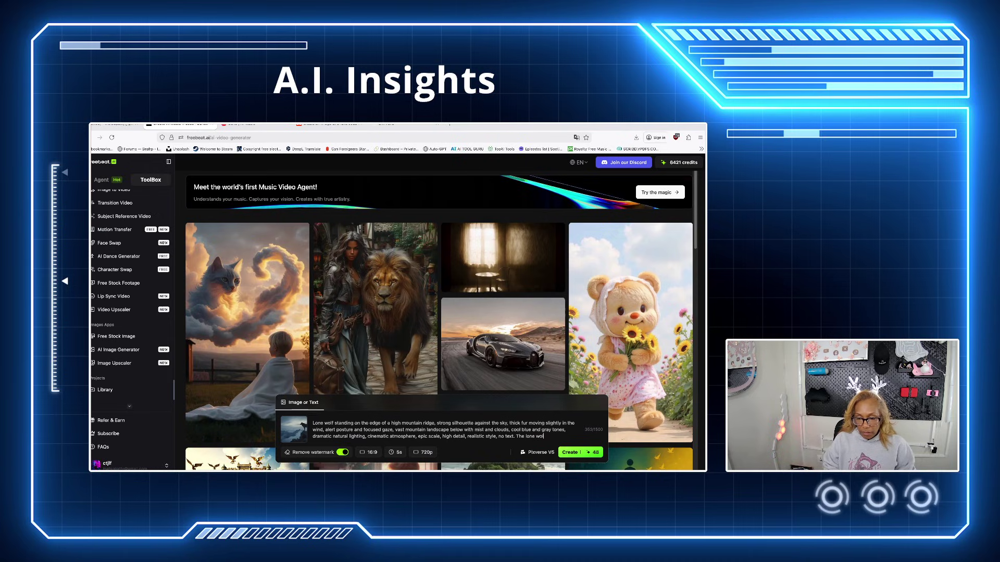
text(ff looks at the calmer)
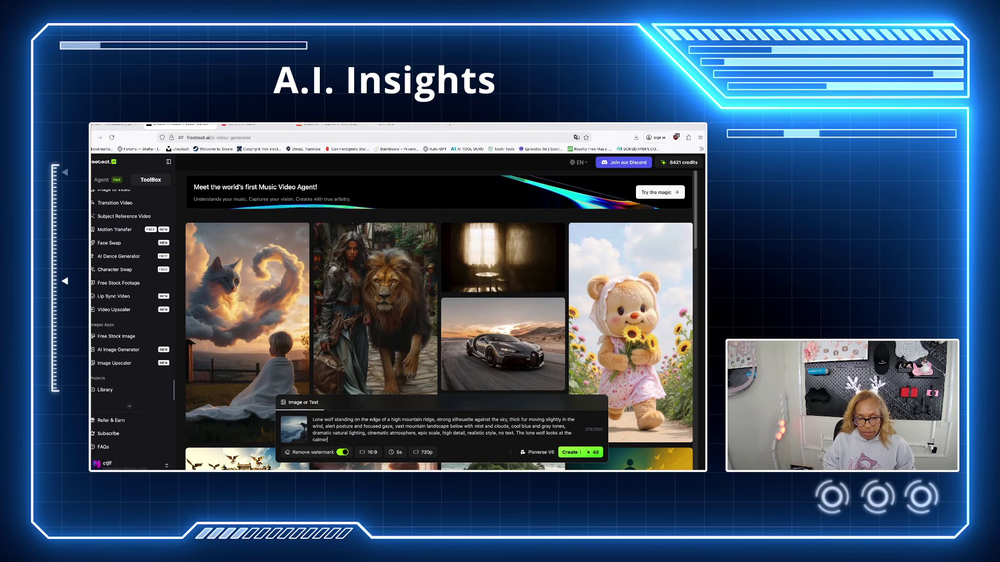
key(BackSpace)
key(BackSpace)
key(BackSpace)
key(BackSpace)
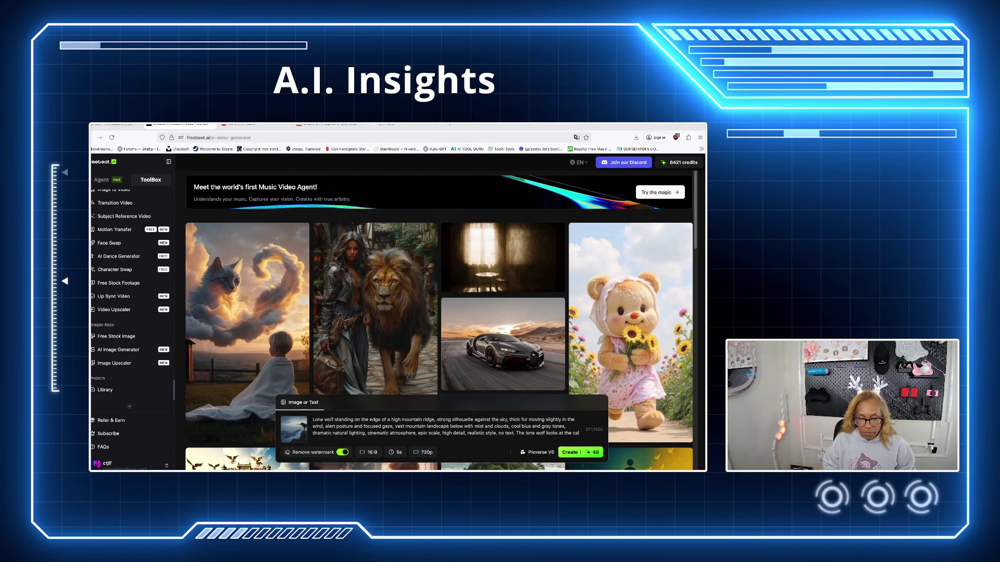
text(m)
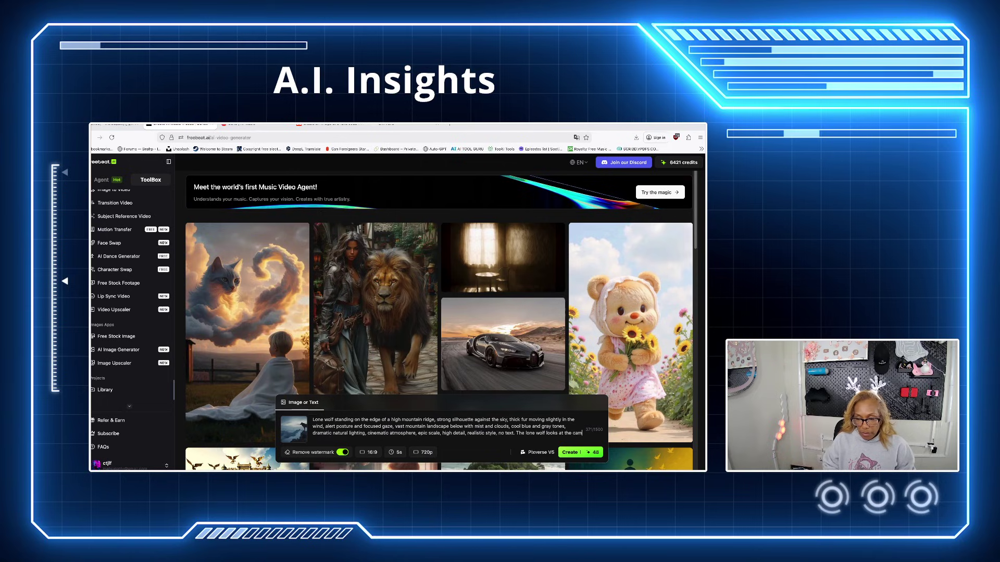
text(era and t)
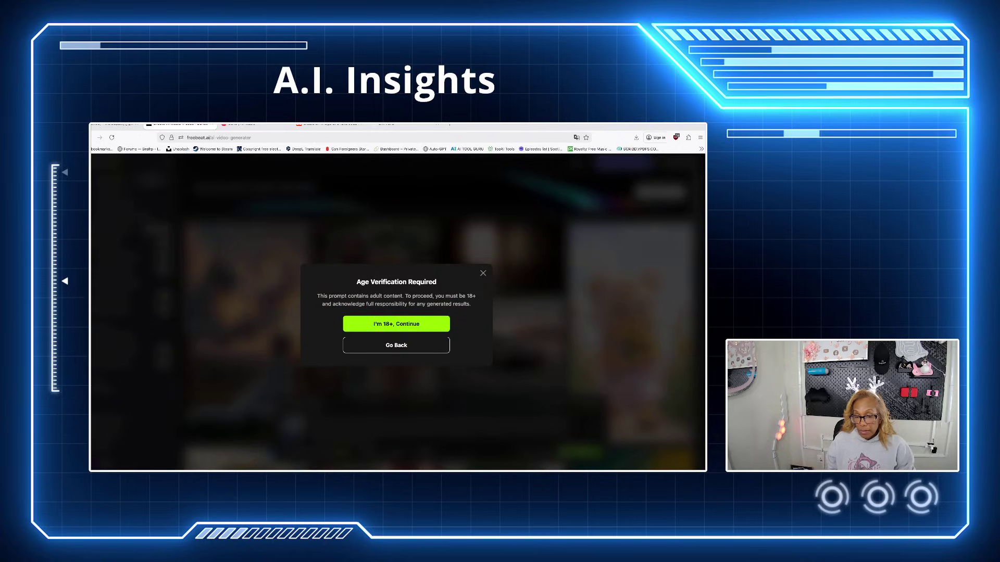
Confirm the age check to queue the video, then review the two generating K-pop tracks under Music.
key(Return)
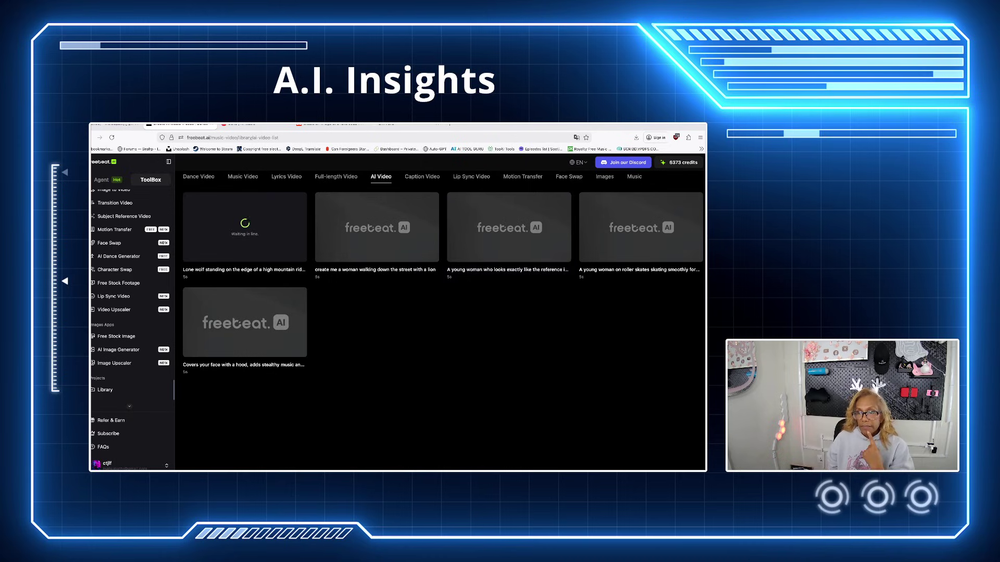
click(635, 177)
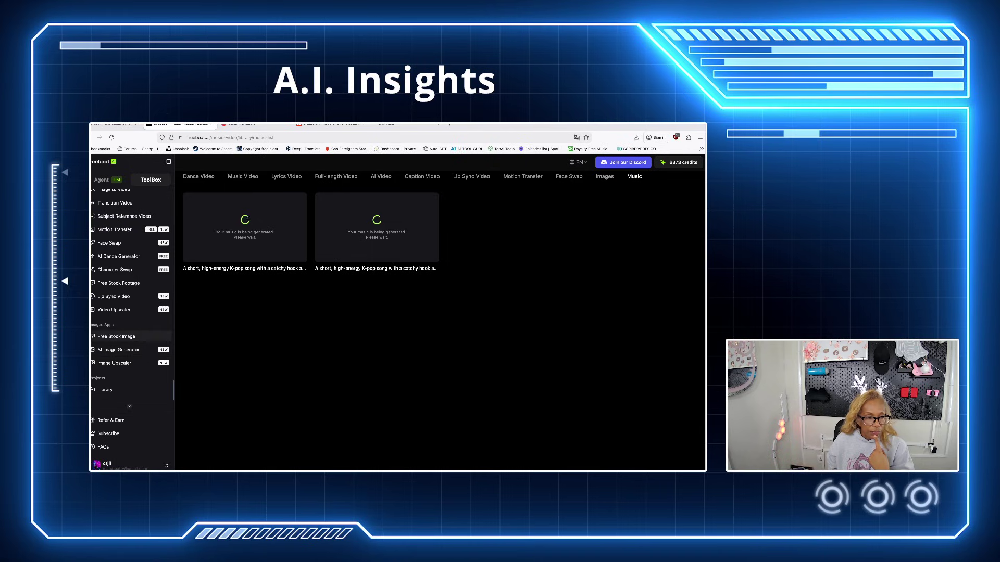
scroll(130, 334, down, 1)
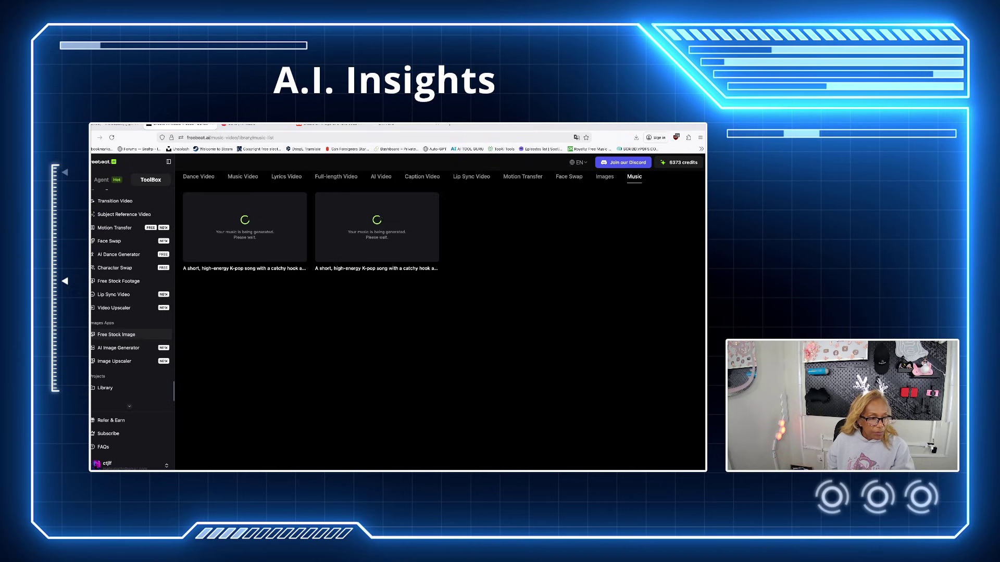
scroll(131, 336, up, 3)
scroll(130, 333, up, 1)
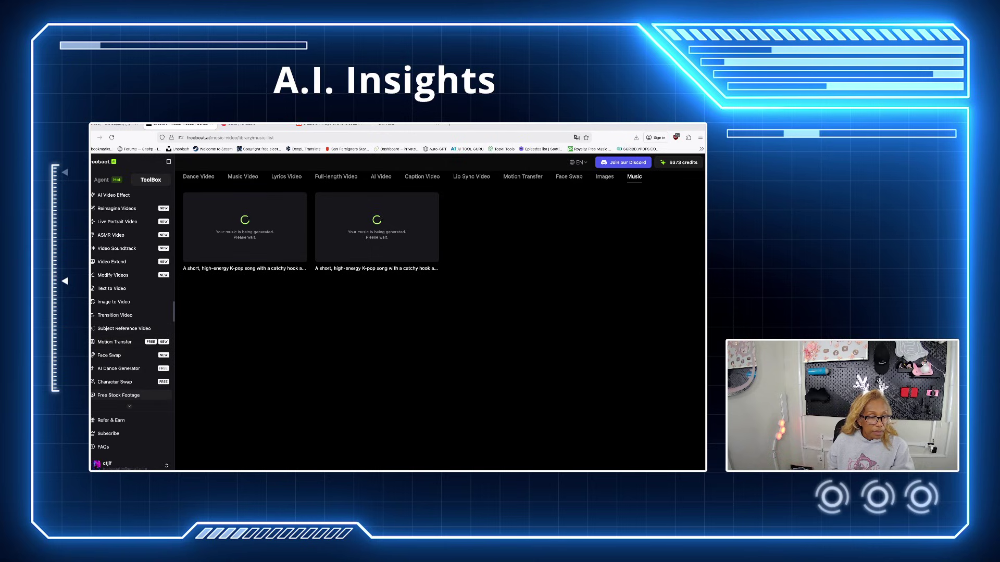
scroll(131, 333, up, 5)
scroll(130, 344, down, 1)
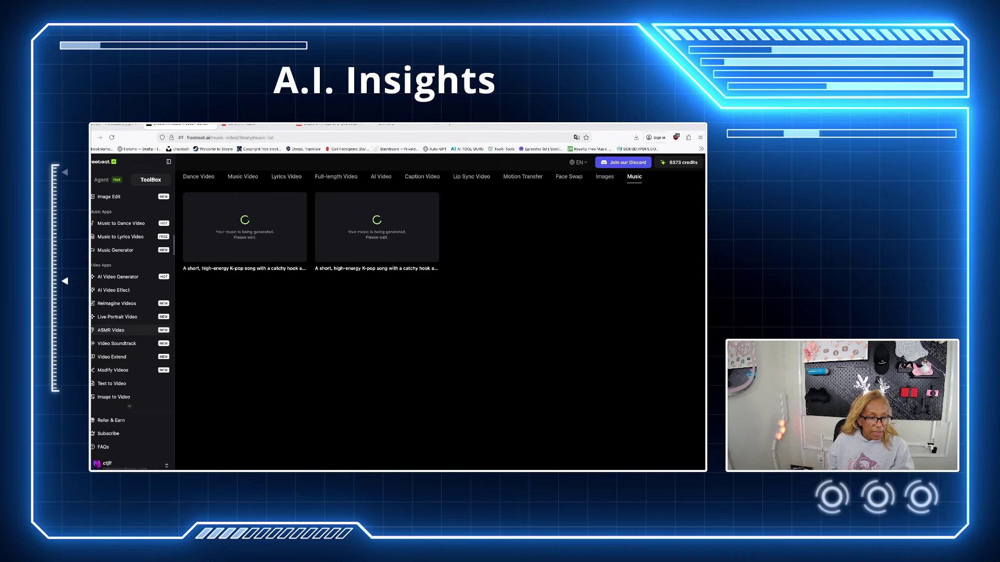
Browse the ASMR Video example grid, then go to the Live Portrait Video generator.
click(111, 330)
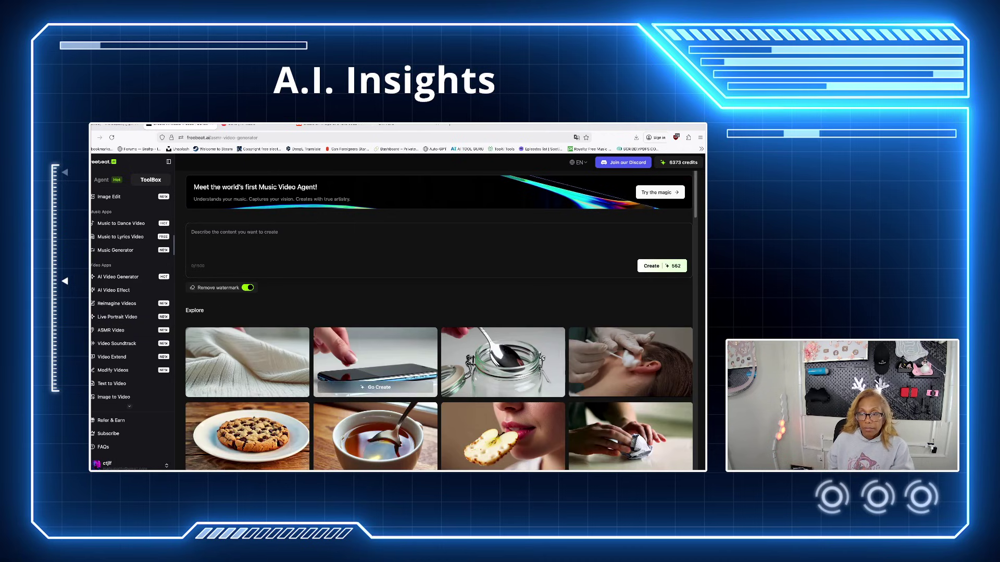
scroll(375, 328, down, 3)
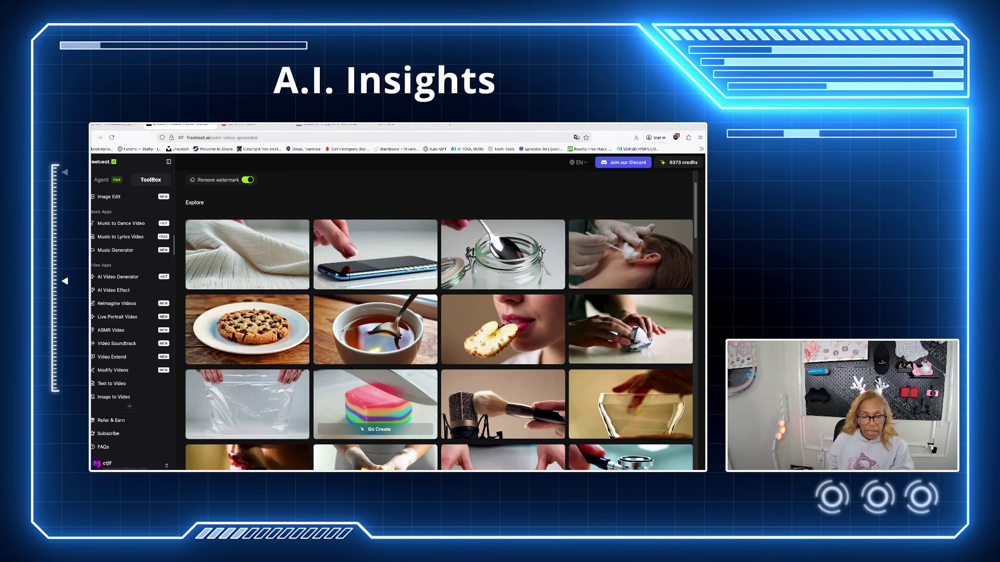
scroll(375, 339, down, 3)
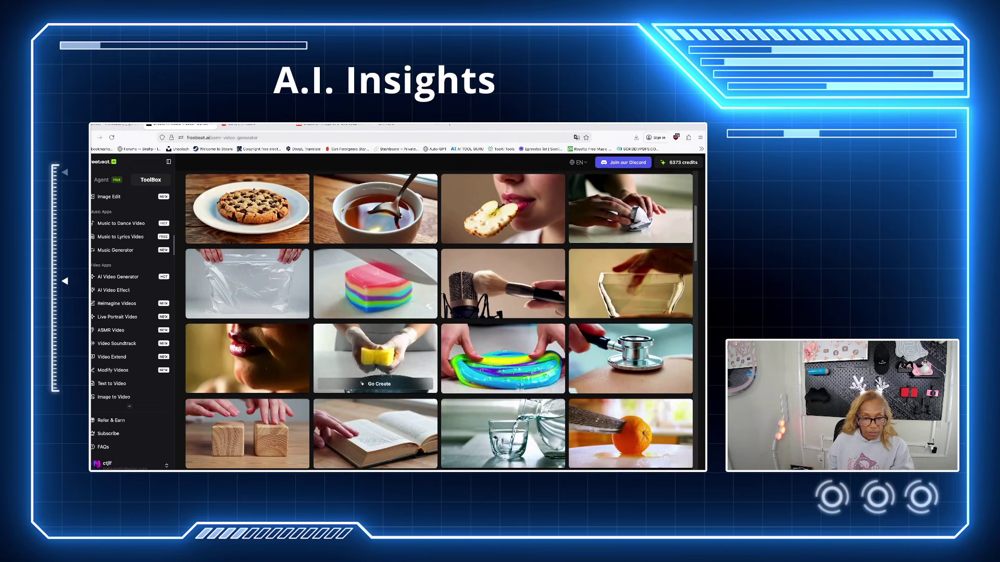
scroll(247, 365, down, 2)
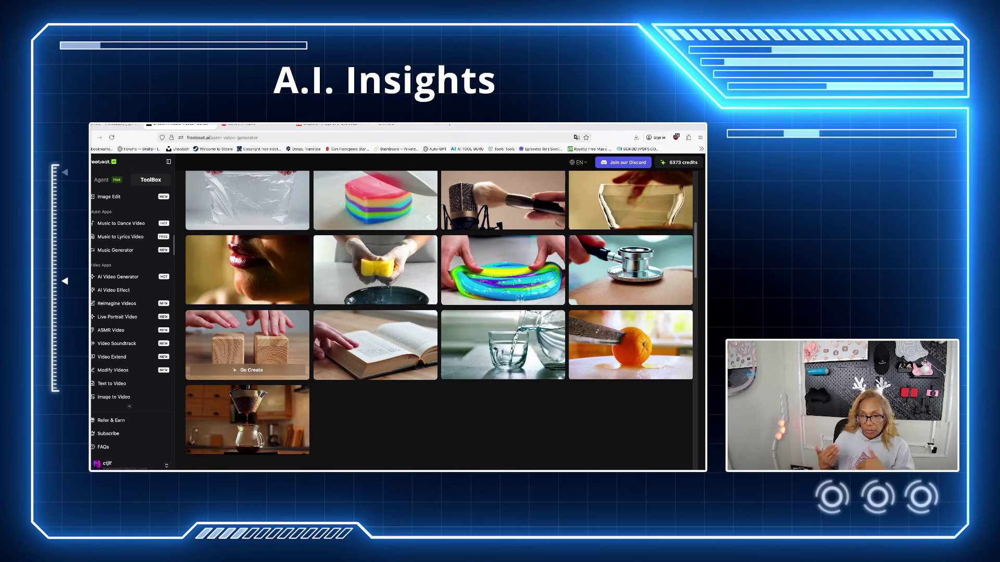
scroll(248, 365, down, 1)
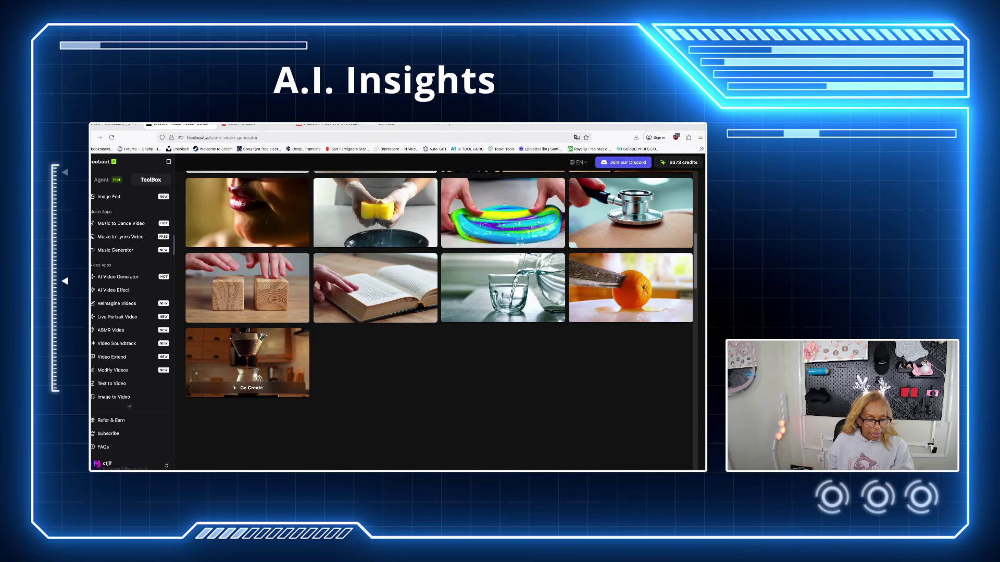
scroll(248, 364, up, 1)
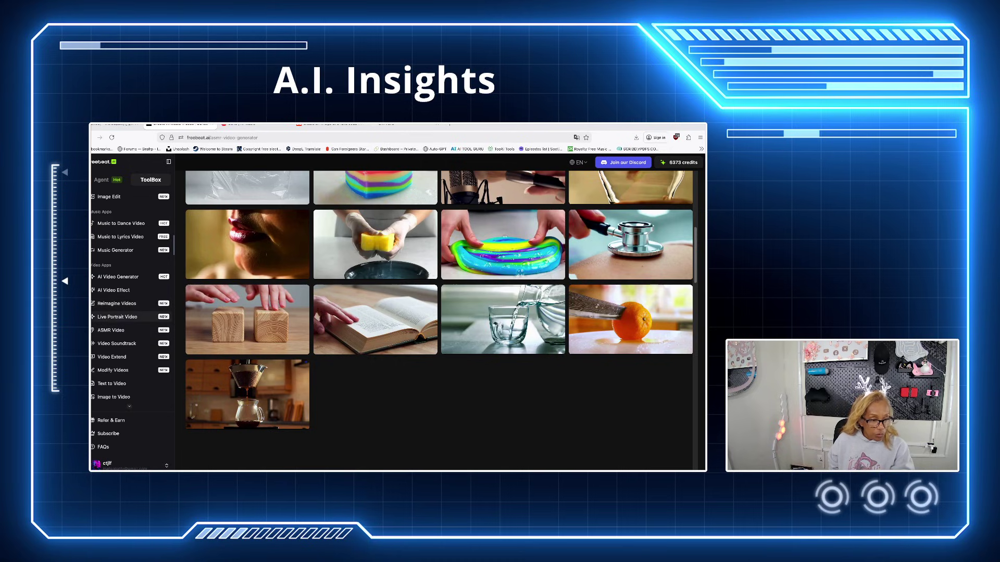
click(117, 316)
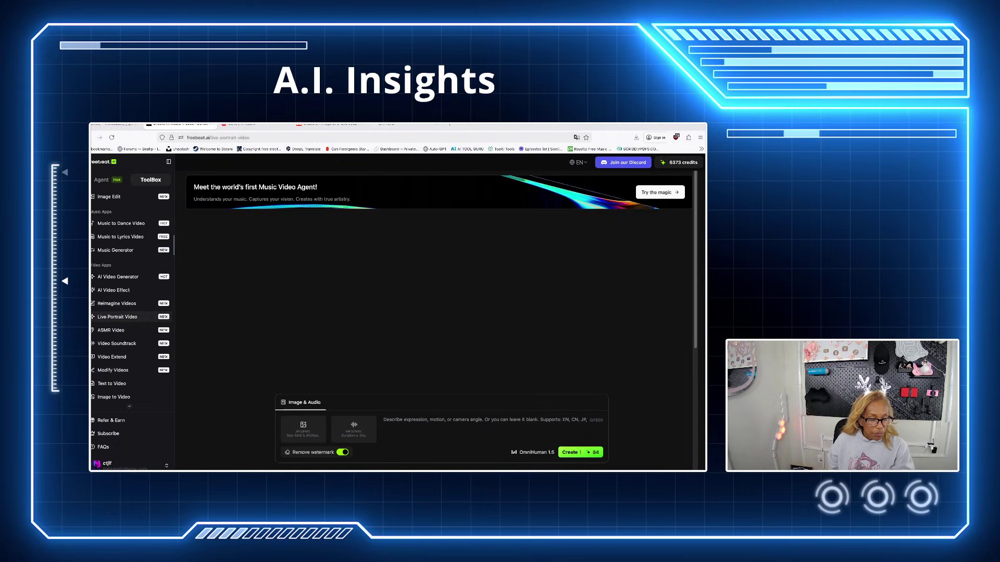
View the Video Soundtrack tool, then go to the Music Generator using Suno v4.
click(117, 343)
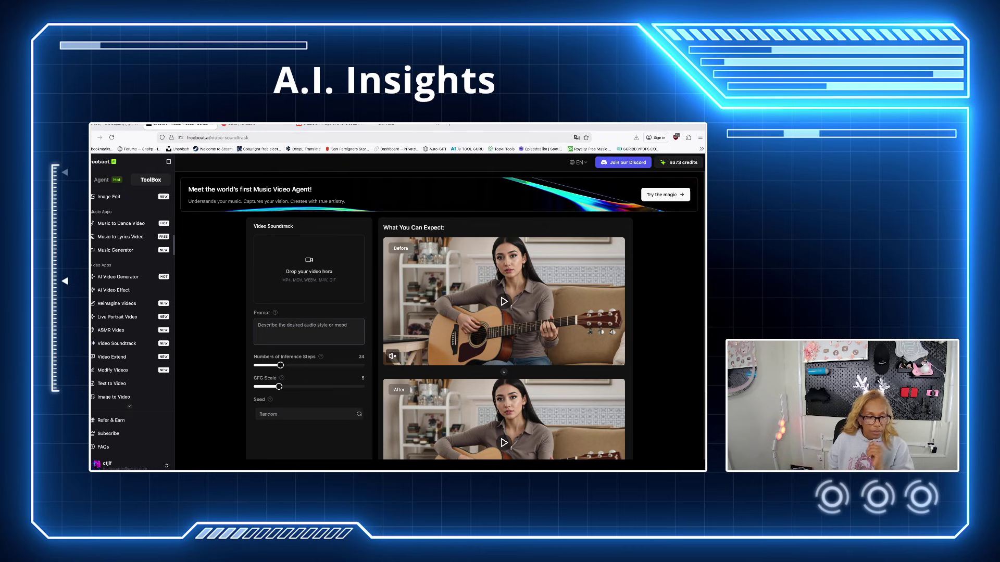
scroll(130, 313, up, 2)
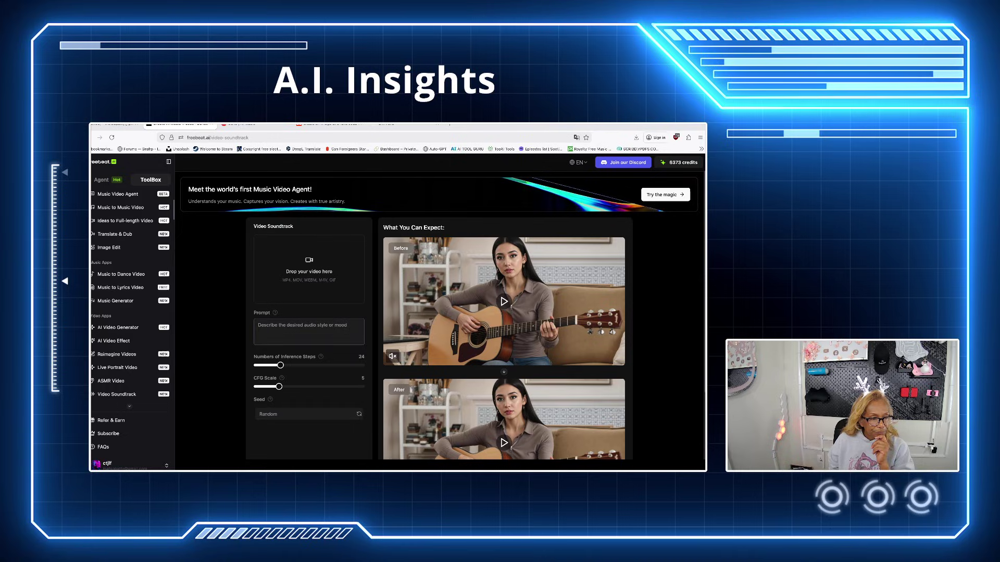
scroll(130, 314, up, 1)
click(116, 314)
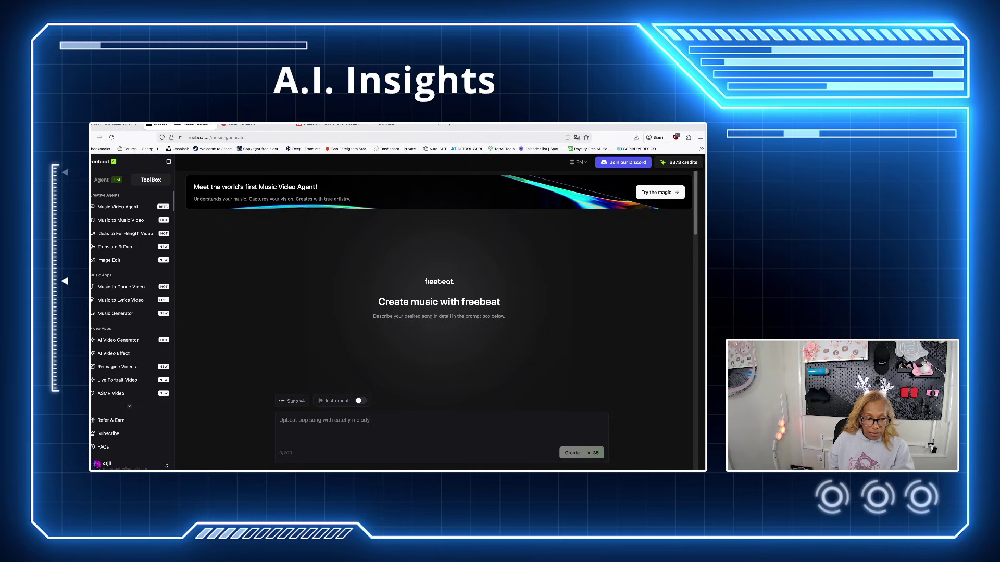
Leave the Instrumental toggle off and go to the Music to Lyrics Video generator.
click(360, 400)
click(360, 400)
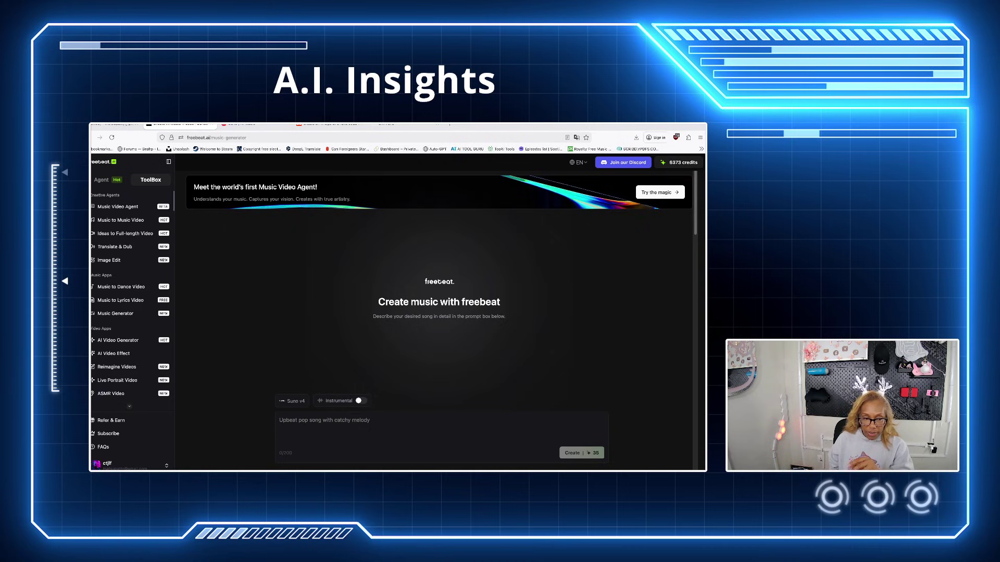
scroll(130, 367, up, 1)
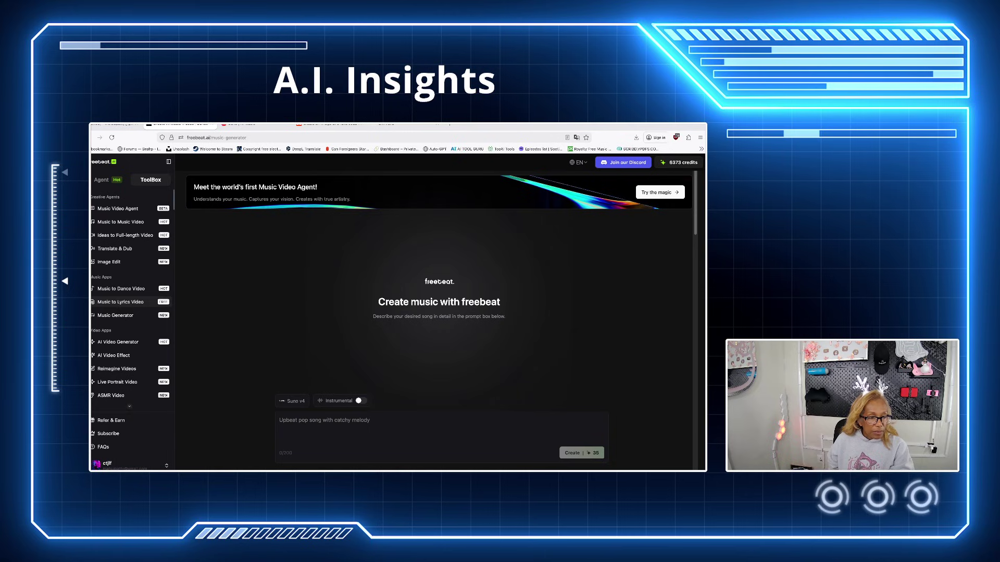
click(120, 302)
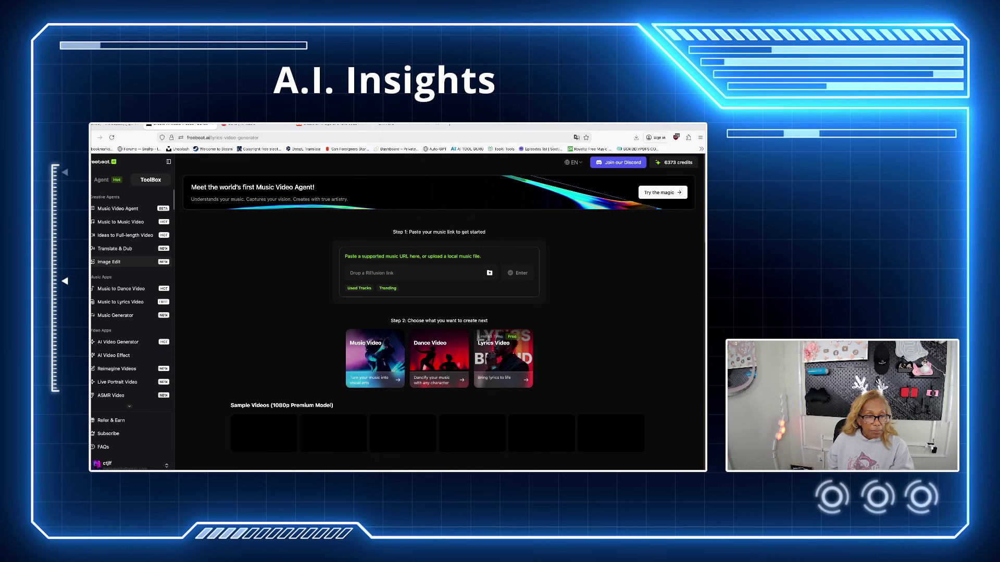
Browse the Image Edit example gallery, then go to the Music to Dance Video generator.
click(112, 262)
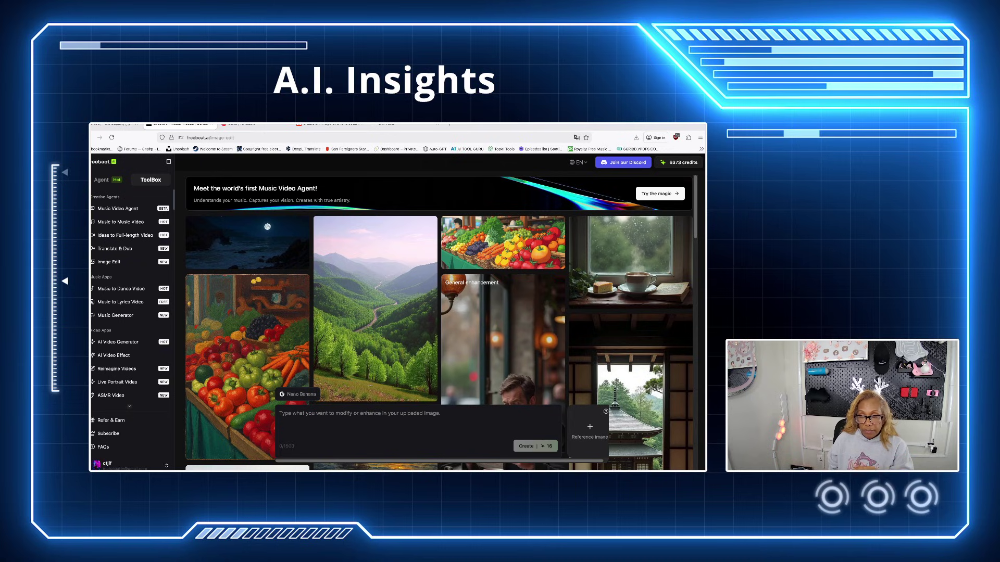
scroll(502, 338, down, 5)
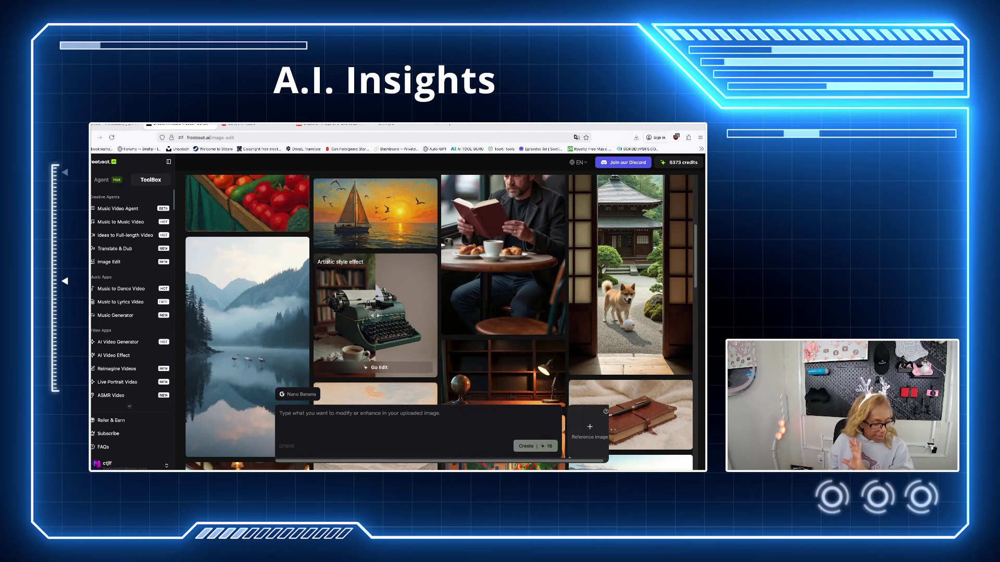
scroll(377, 290, up, 3)
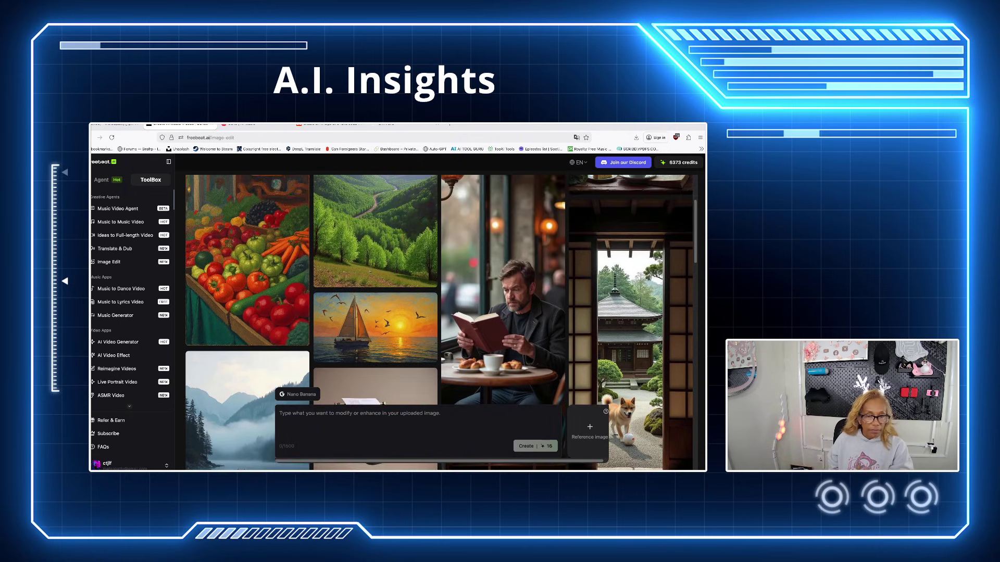
scroll(377, 290, up, 2)
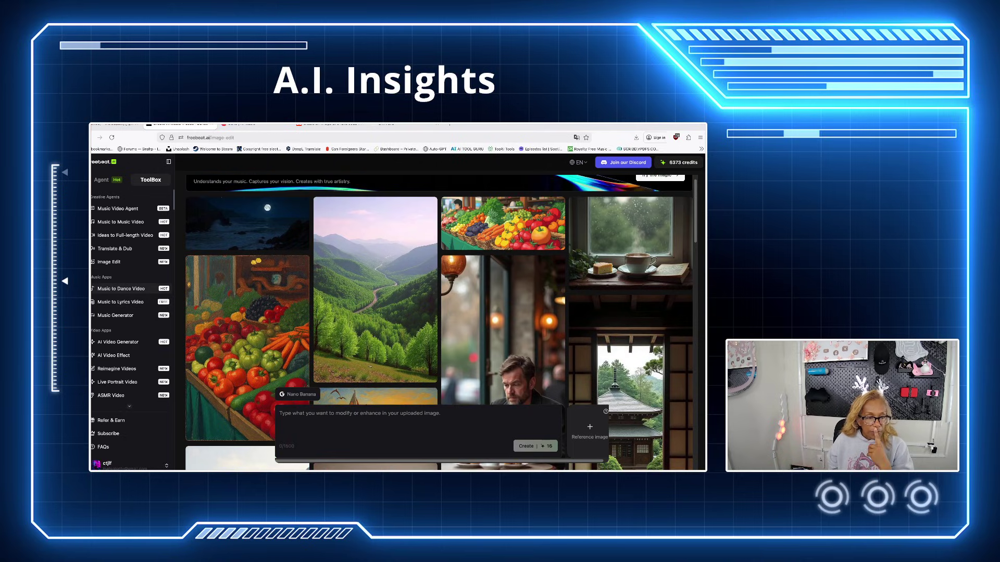
click(121, 288)
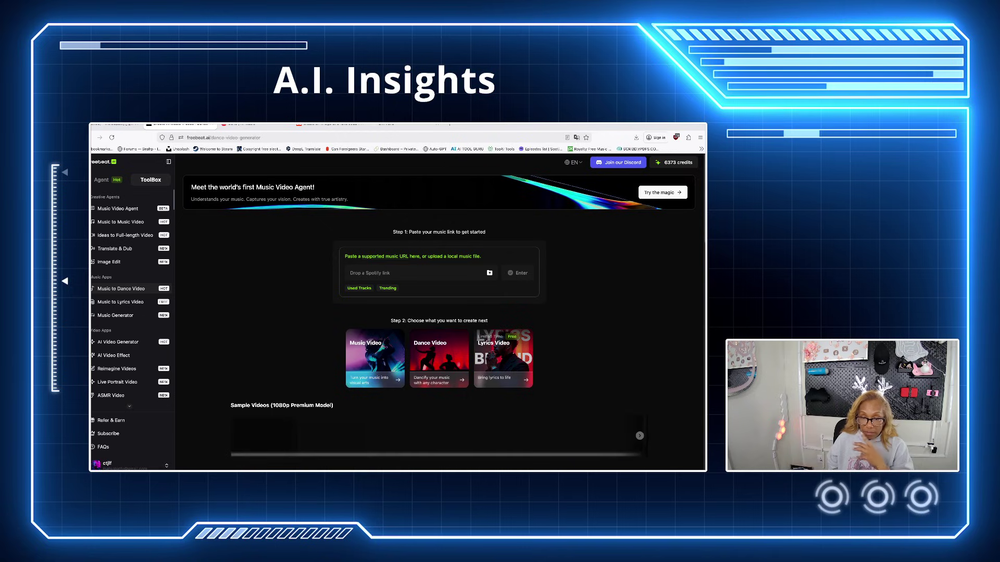